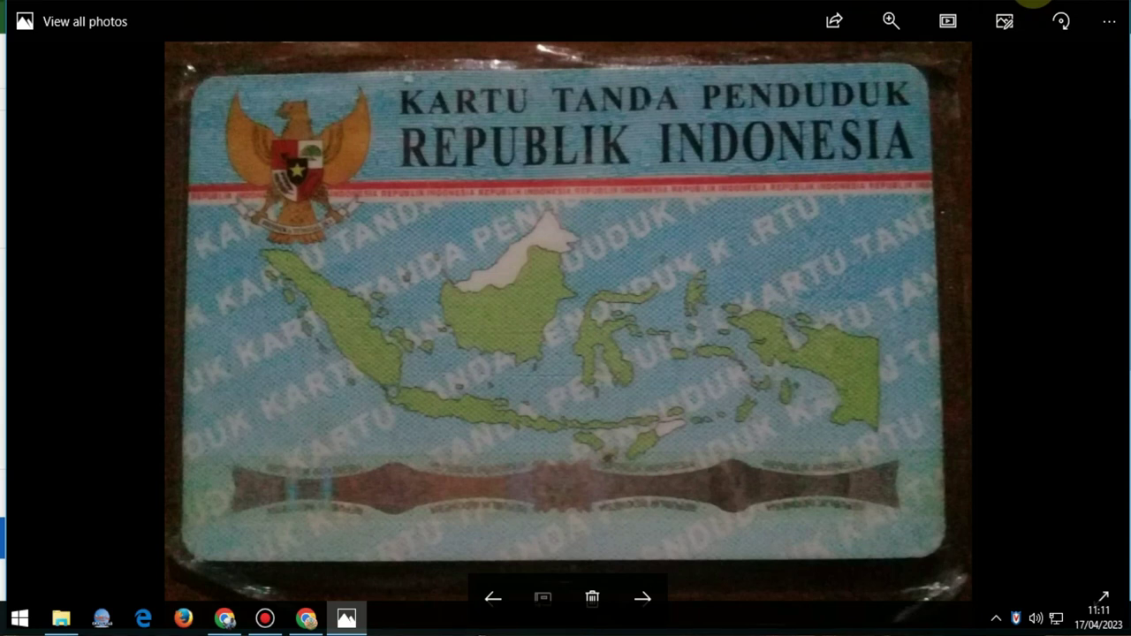
Step: Minimize the Photos viewer showing belakang.jpg to reveal the Pictures folder
click(1034, 2)
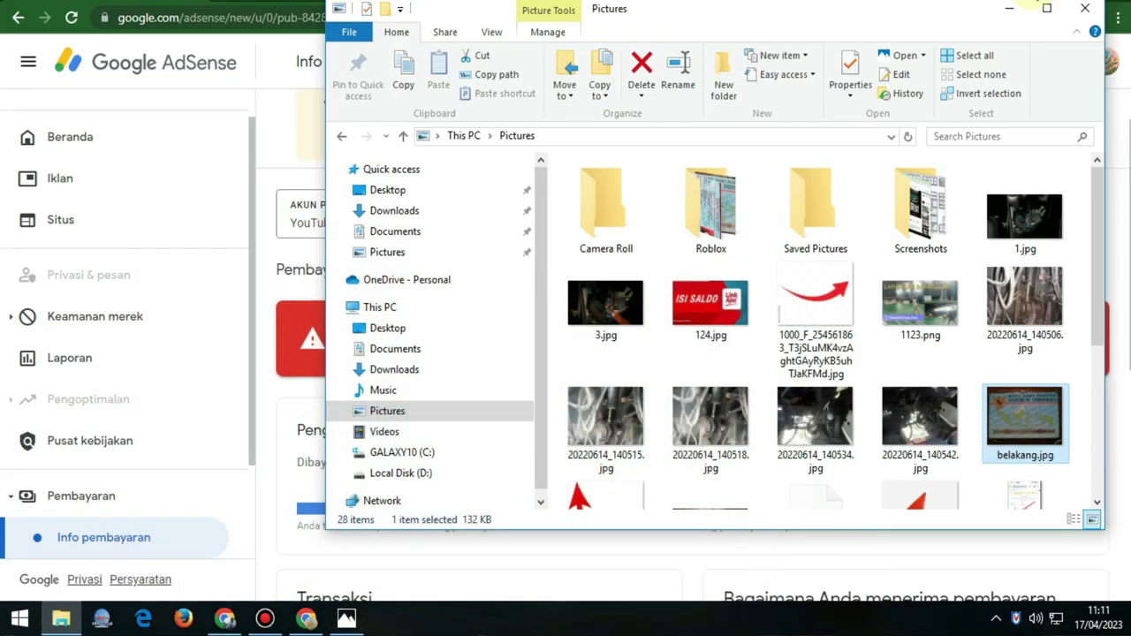
Step: Minimize File Explorer's Pictures folder to bring back the AdSense Info pembayaran page
click(1011, 13)
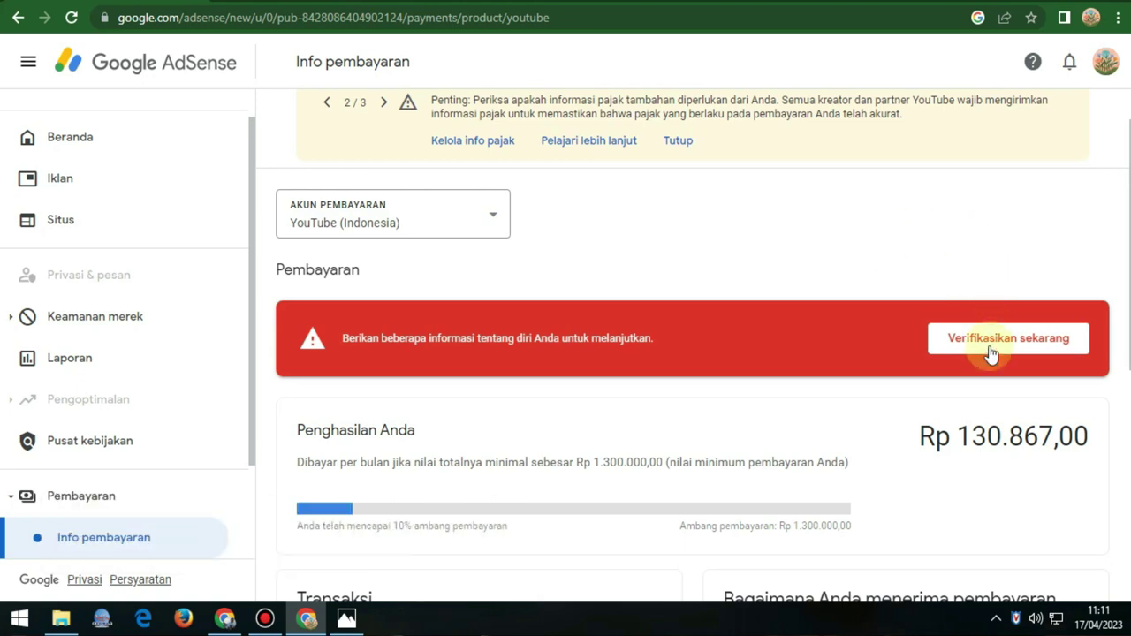
Step: Choose 'Verifikasikan sekarang' on the payments banner and start the identity verification
click(1037, 345)
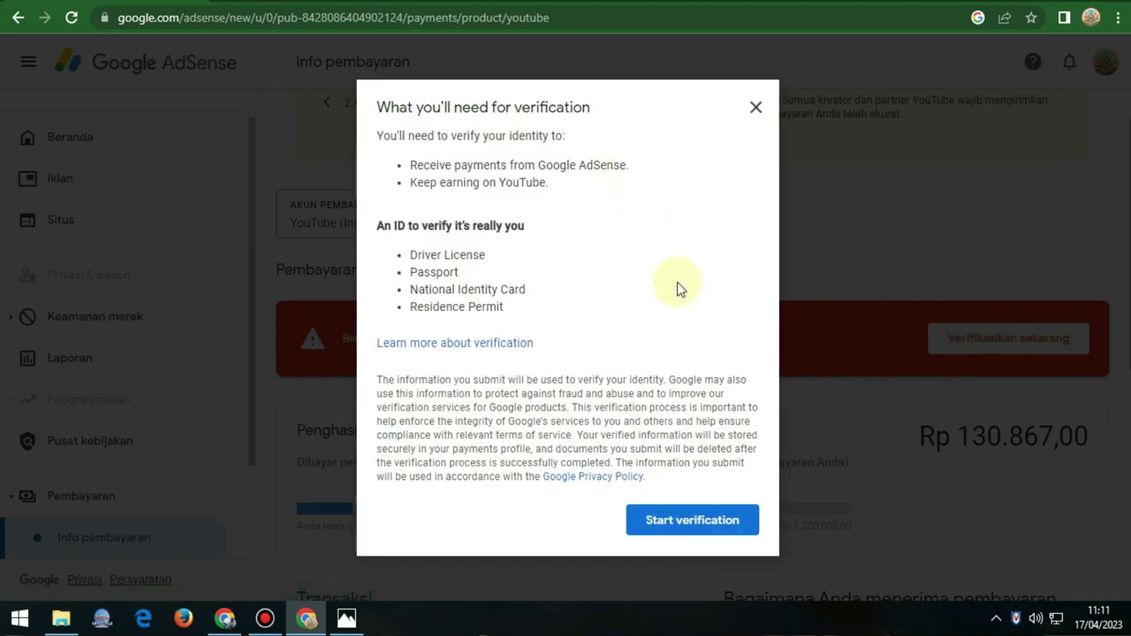
click(698, 529)
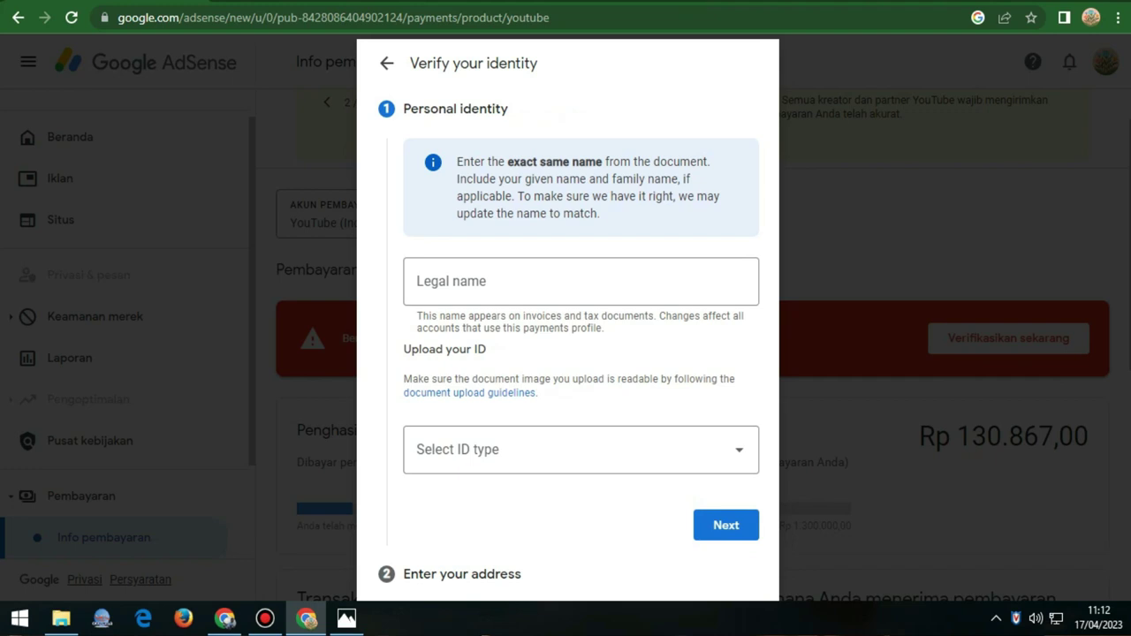
Step: Enter the legal name, select National Identity Card as ID type, and open a new tab
click(477, 280)
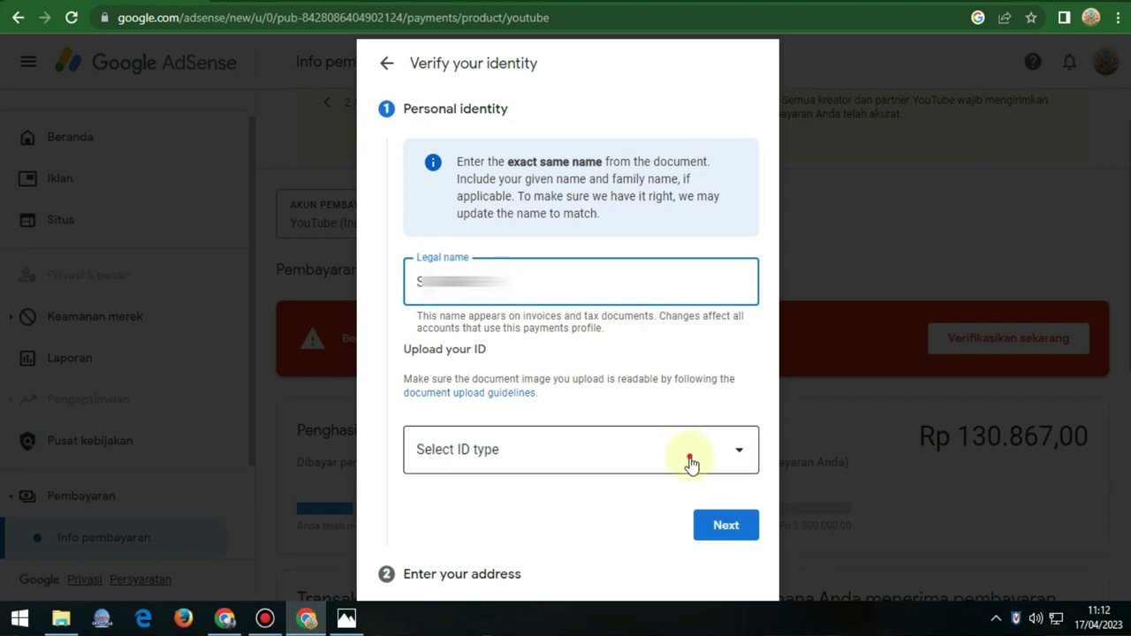
click(687, 457)
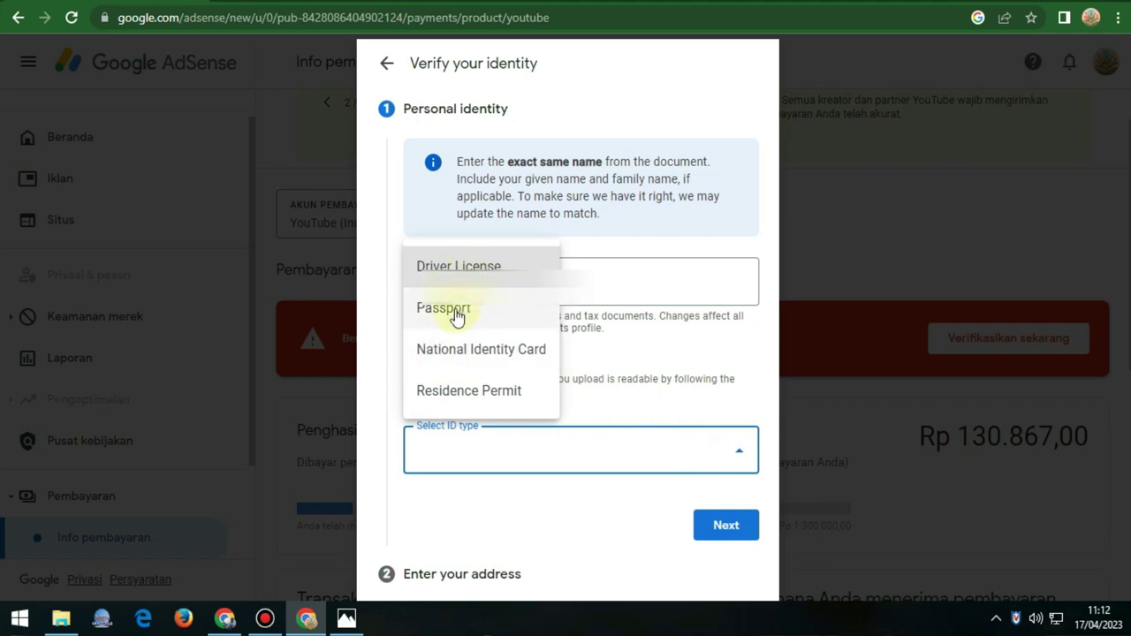
click(494, 362)
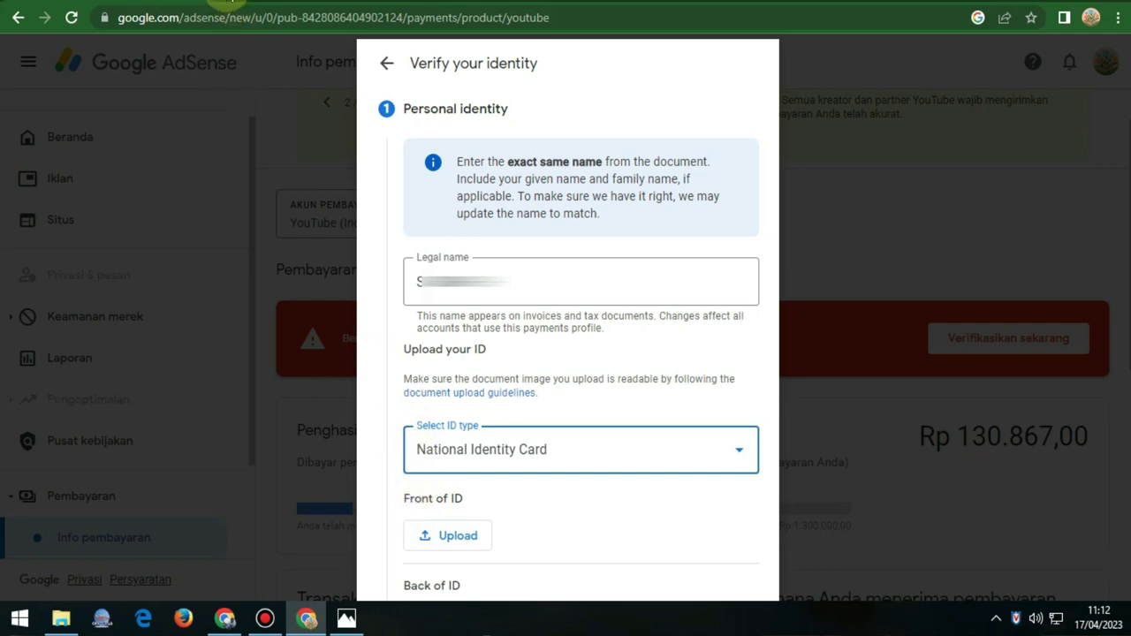
click(244, 7)
click(226, 18)
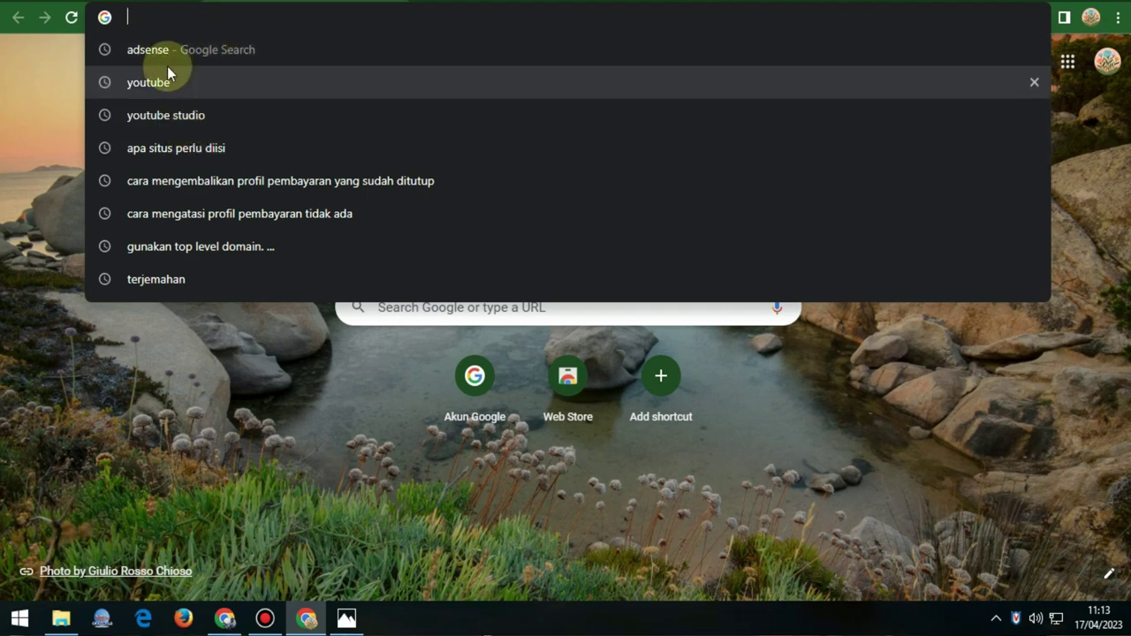
Step: Translate the AdSense label 'Front of ID' into Indonesian ('Depan KTP') via the 'terjemahan' search translator
click(183, 281)
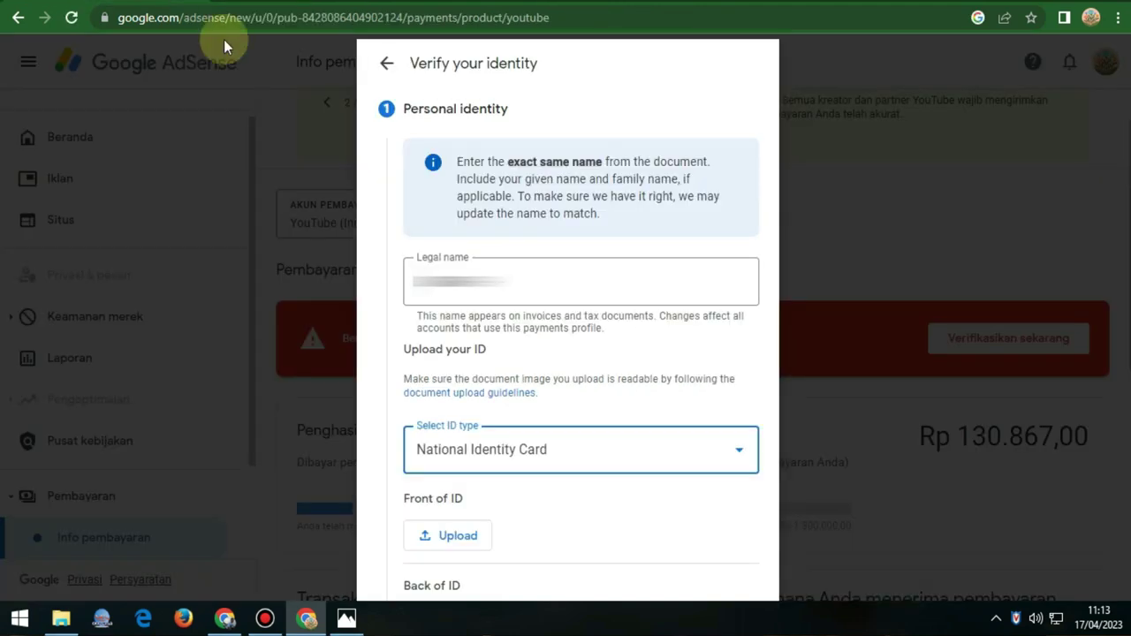
drag(405, 500, 467, 498)
key(ctrl+c)
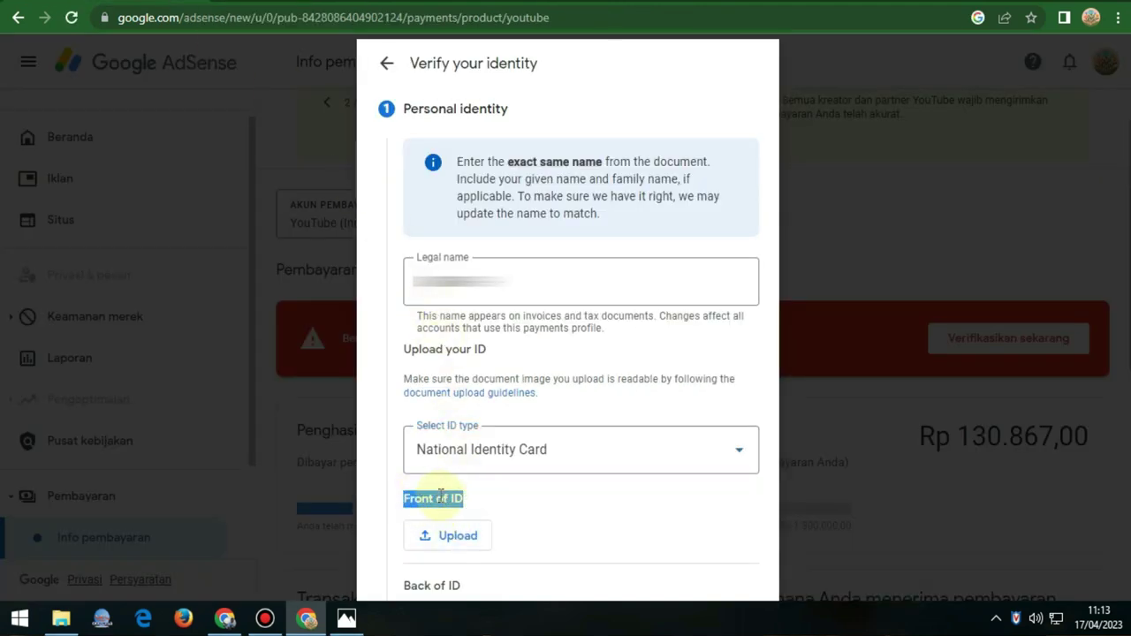
right_click(450, 497)
click(472, 370)
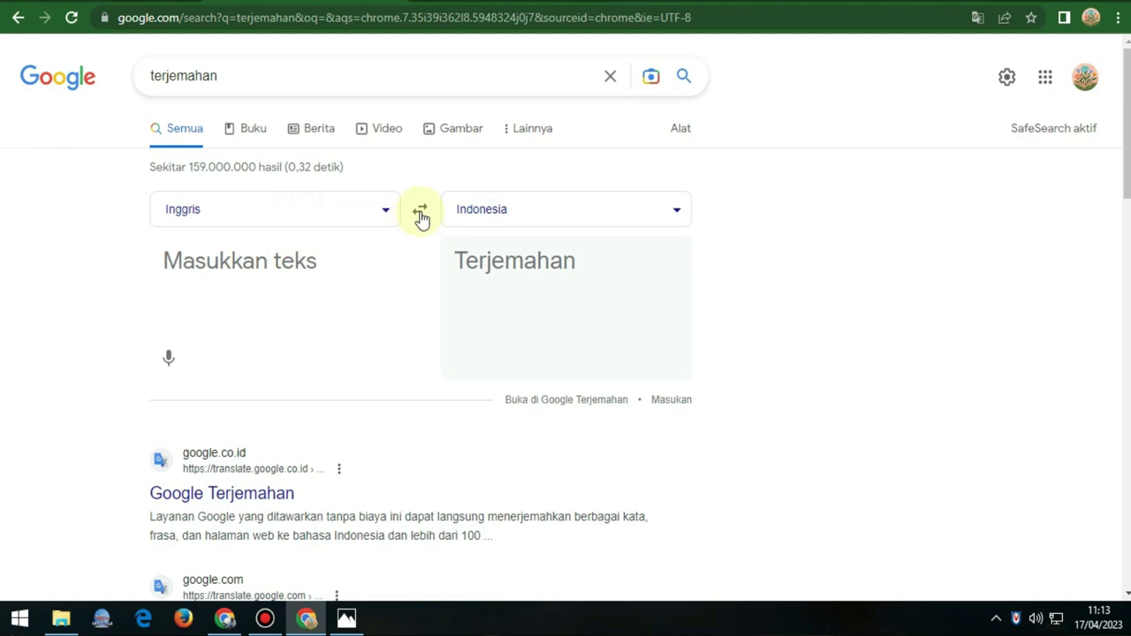
right_click(301, 281)
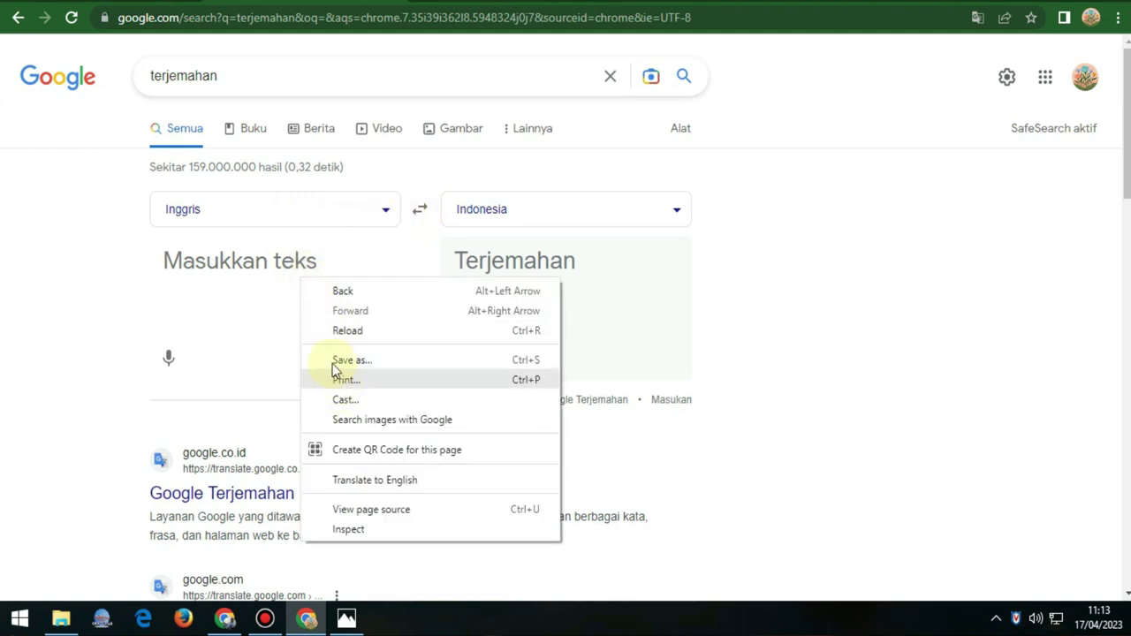
right_click(279, 252)
click(325, 373)
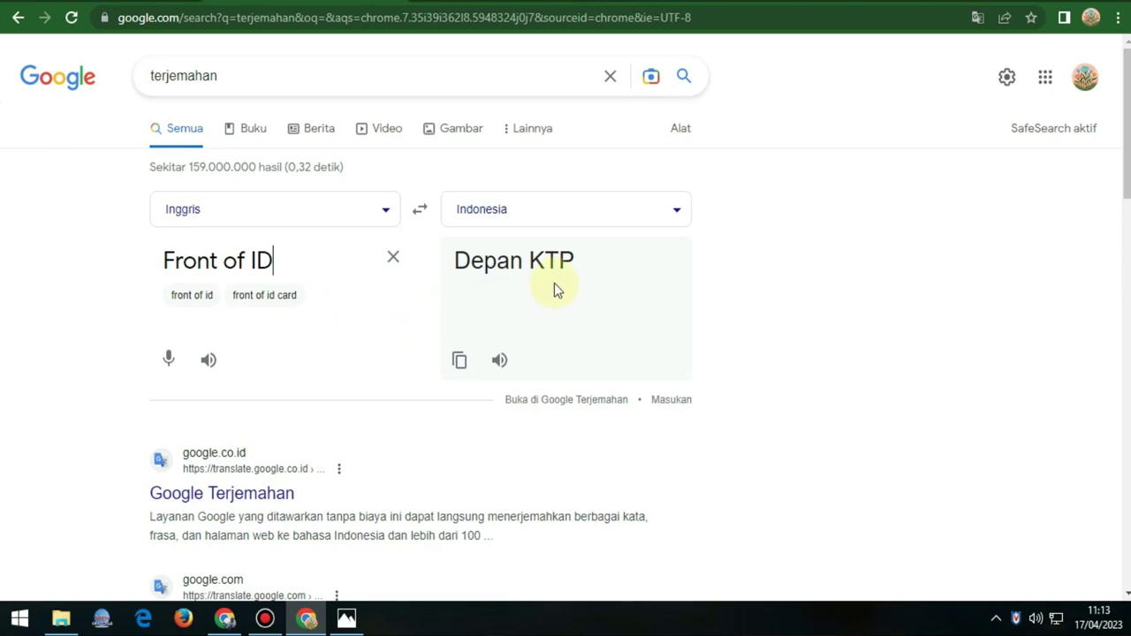
click(188, 6)
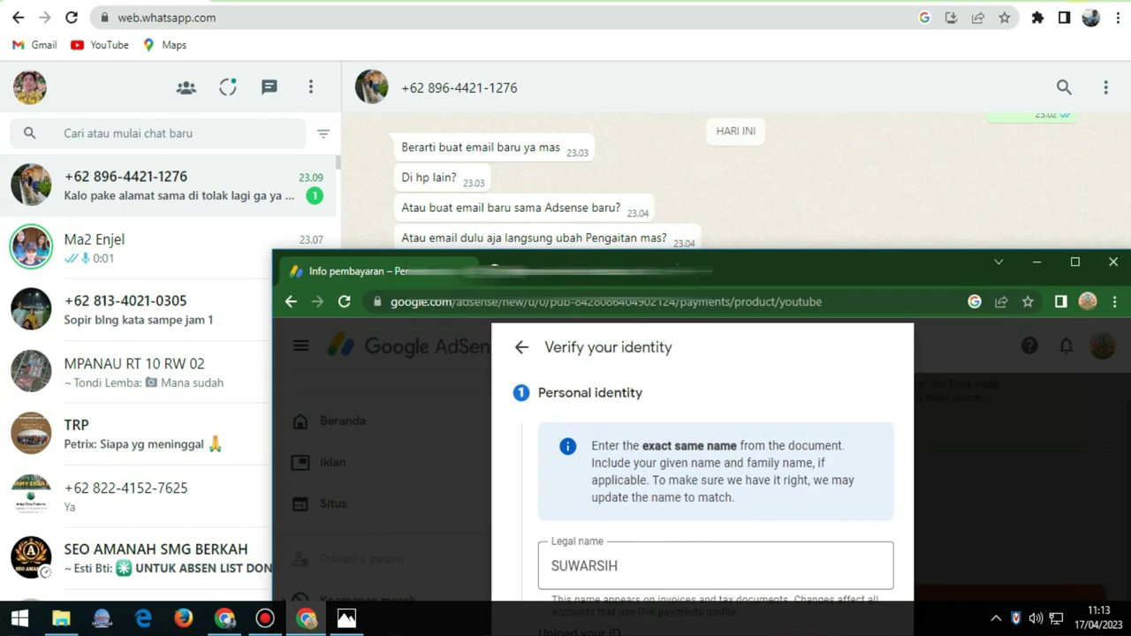
Step: Rearrange and resize the AdSense browser window, hiding the WhatsApp window
drag(902, 270, 780, 2)
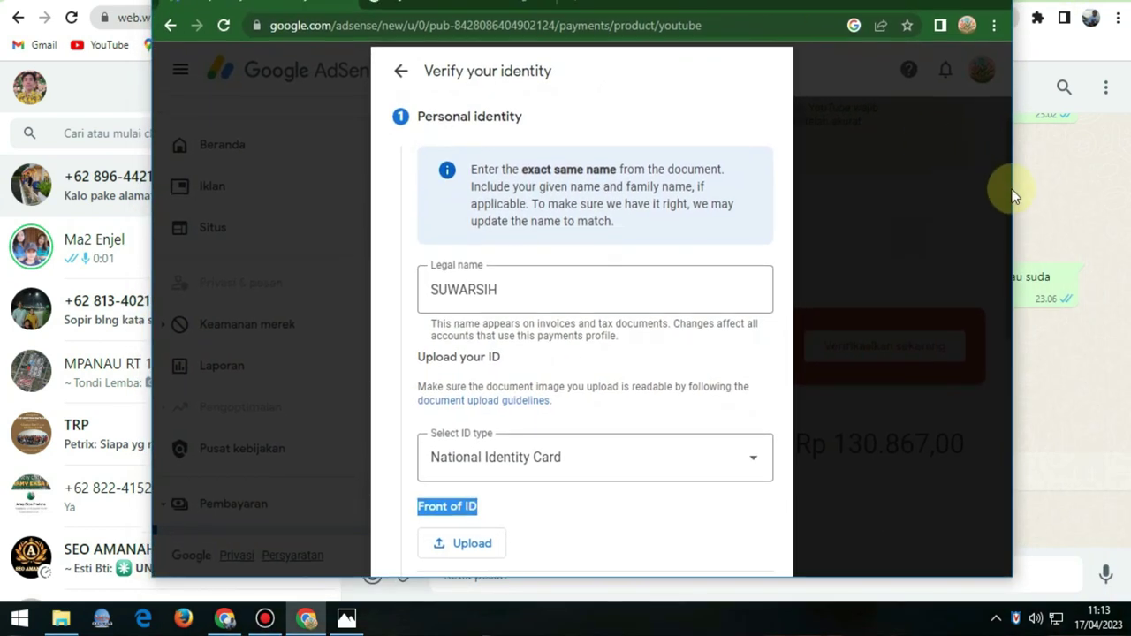
drag(1012, 189, 517, 197)
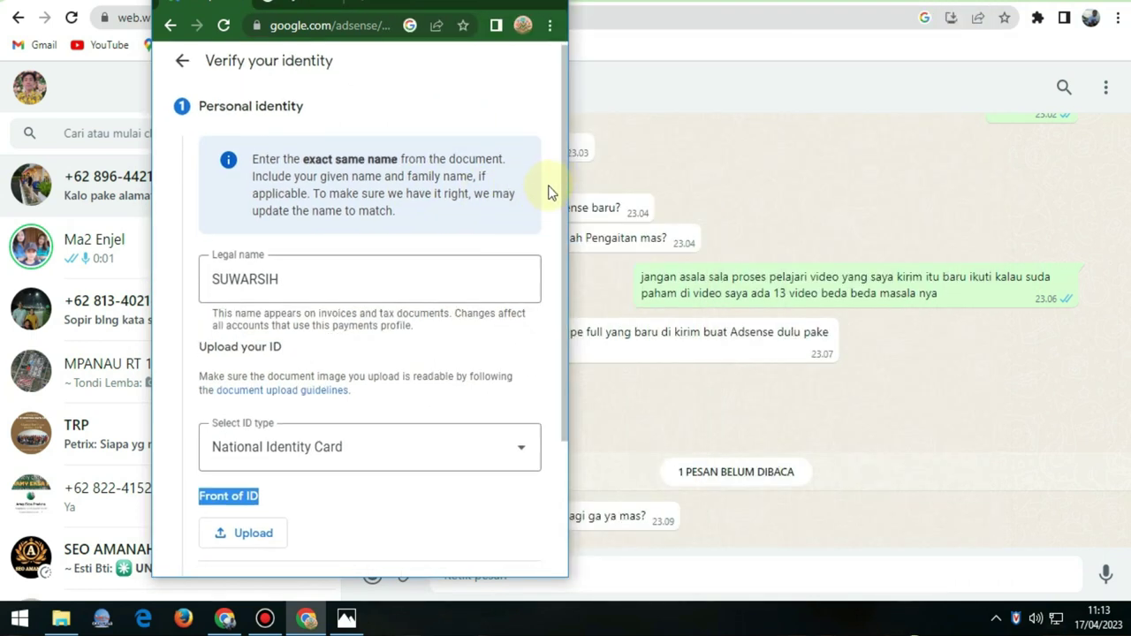
scroll(548, 190, down, 2)
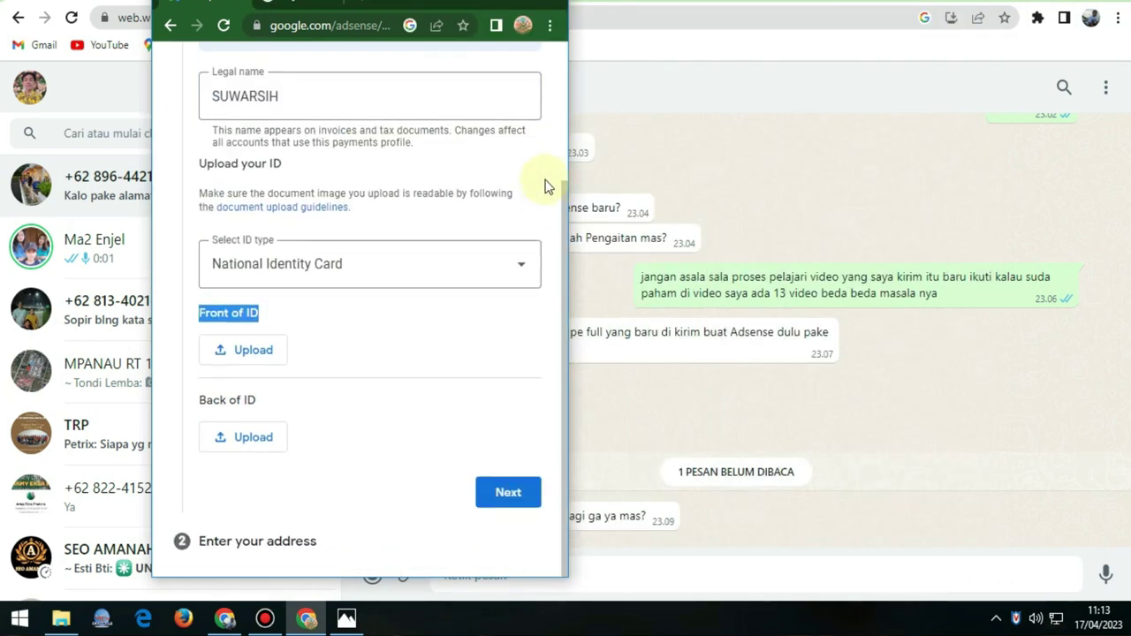
click(1041, 9)
click(1047, 5)
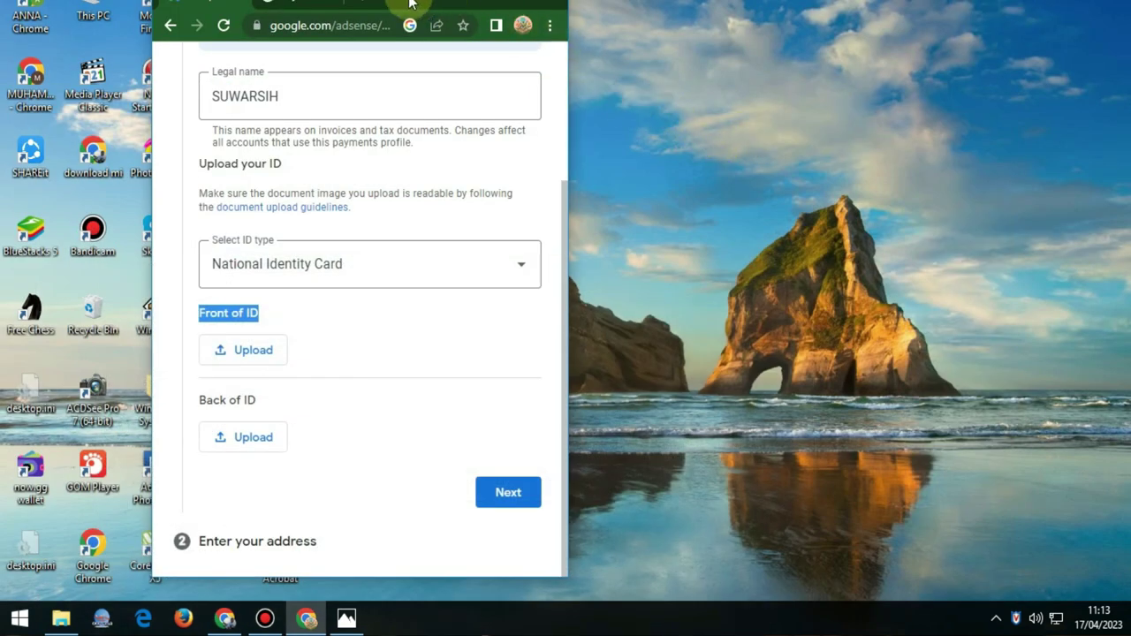
drag(410, 3, 634, 9)
drag(689, 3, 688, 6)
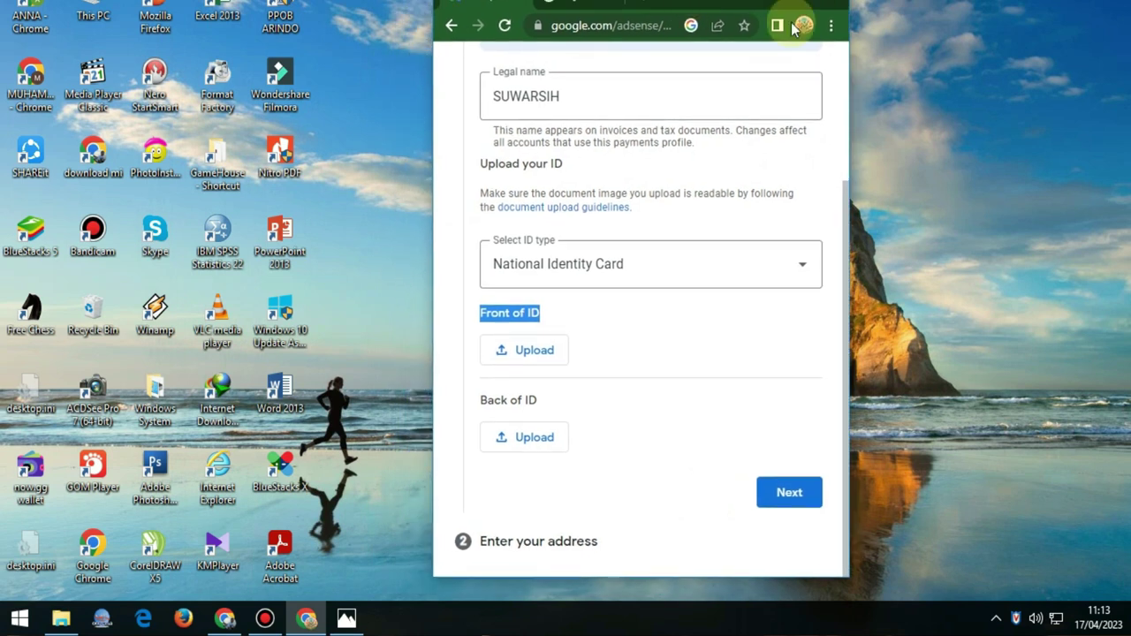
drag(854, 105, 1130, 101)
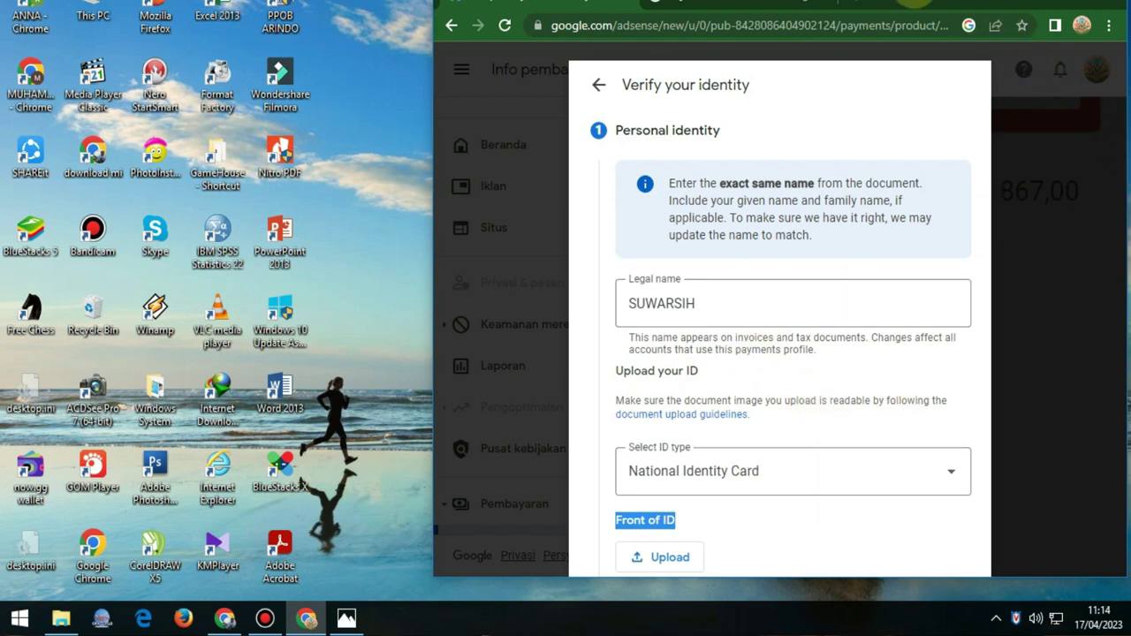
drag(924, 9, 740, 0)
double_click(740, 9)
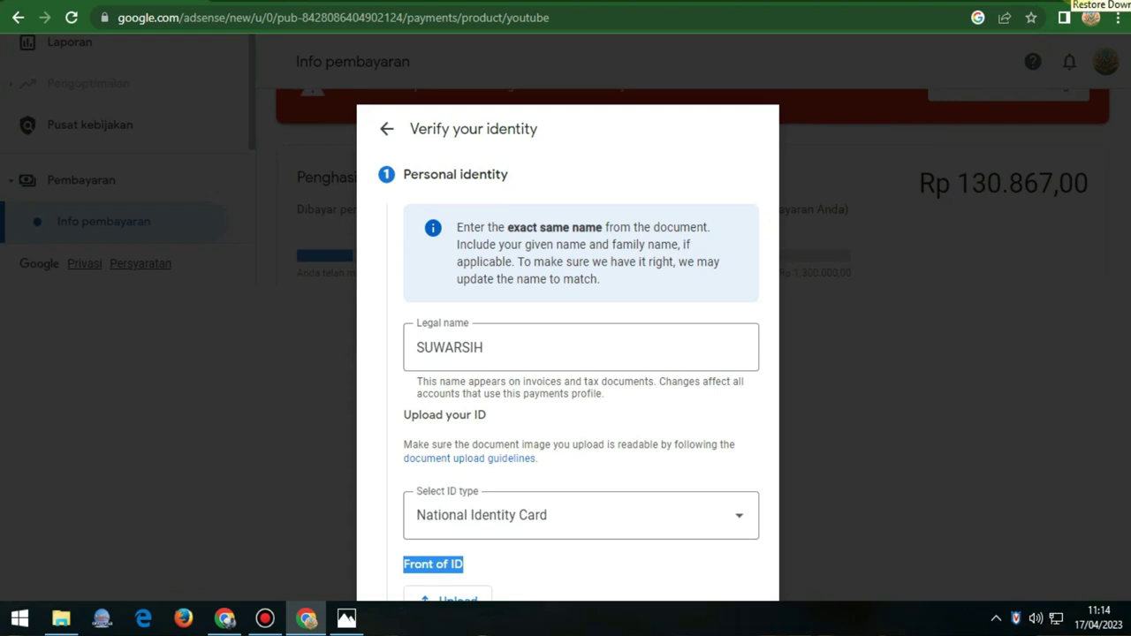
click(1091, 3)
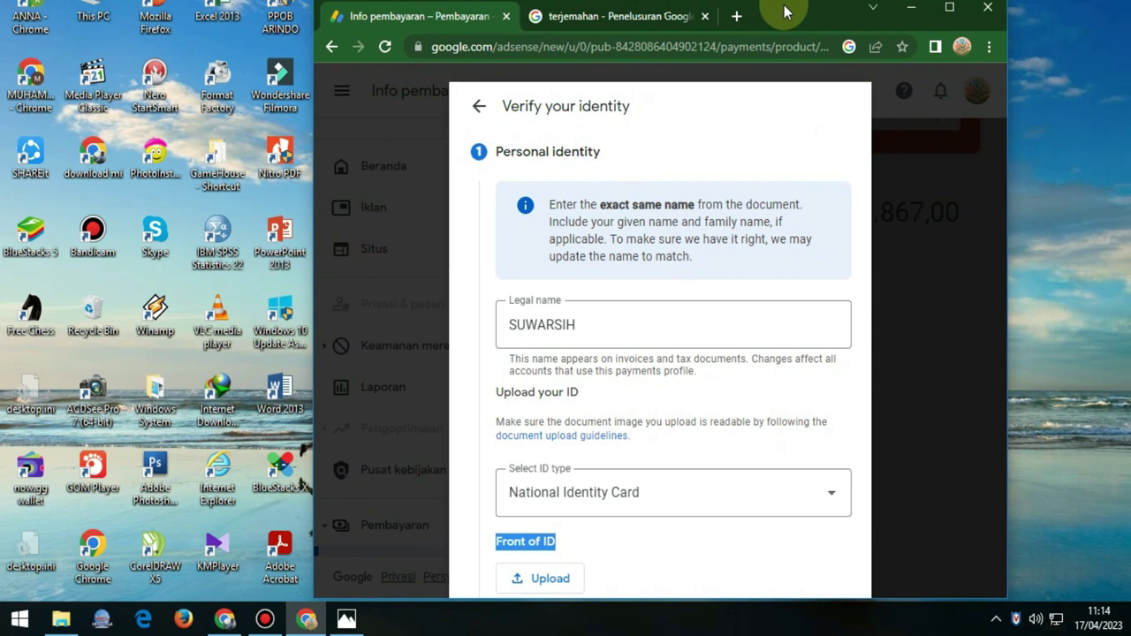
drag(1008, 207, 709, 222)
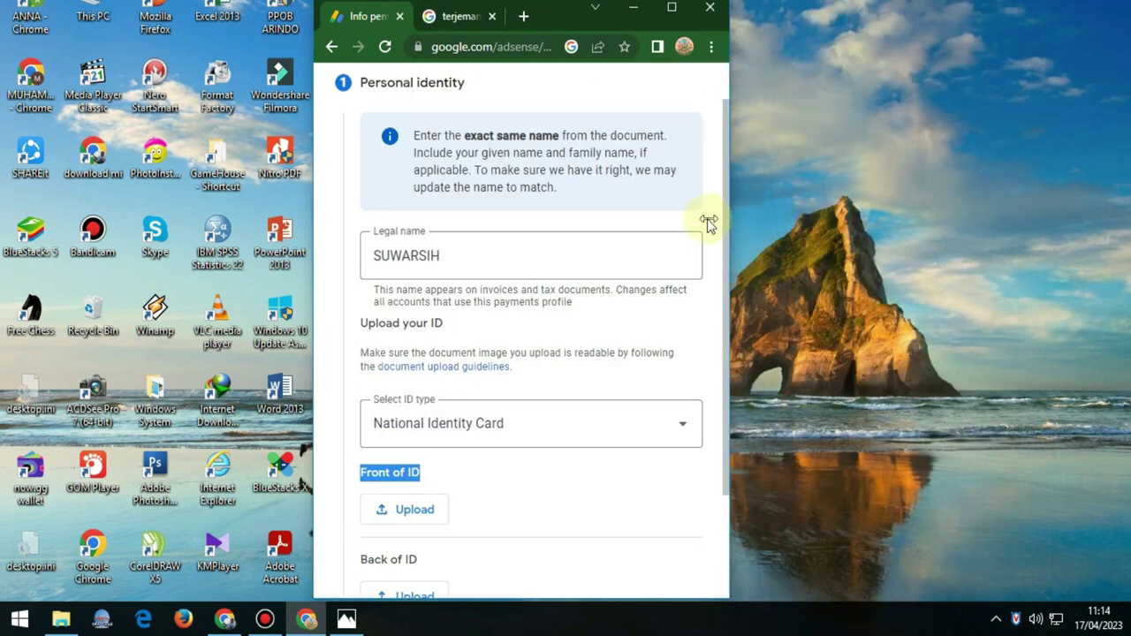
scroll(708, 202, down, 2)
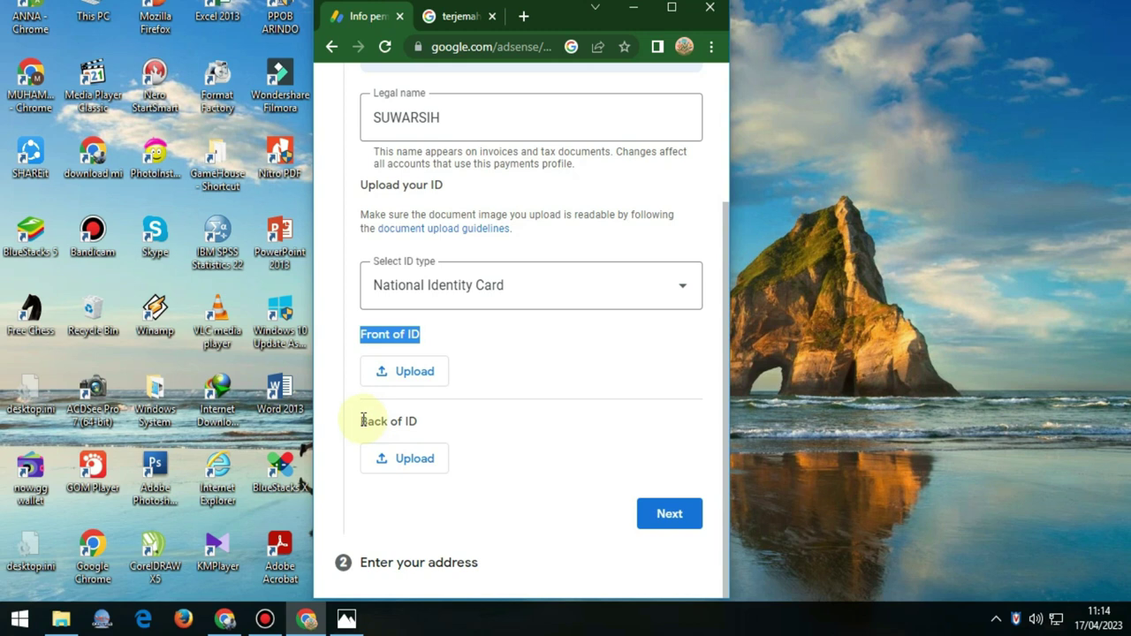
Step: Upload depan 1.jpg as Front of ID and belakang.jpg as Back of ID
click(418, 373)
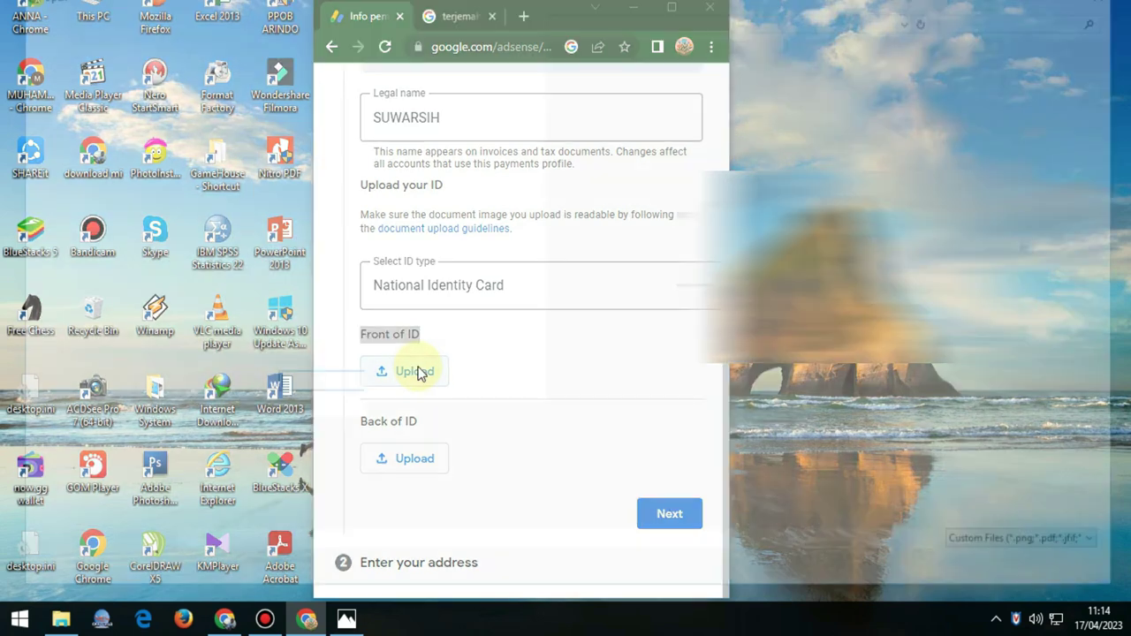
text(depan 1.jpg)
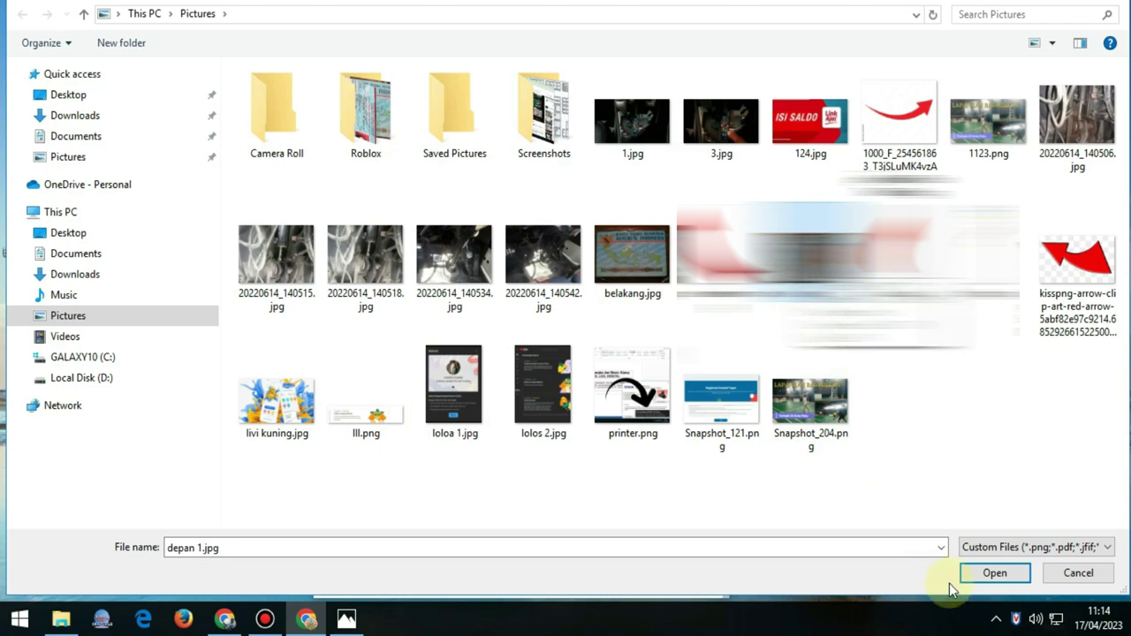
click(991, 572)
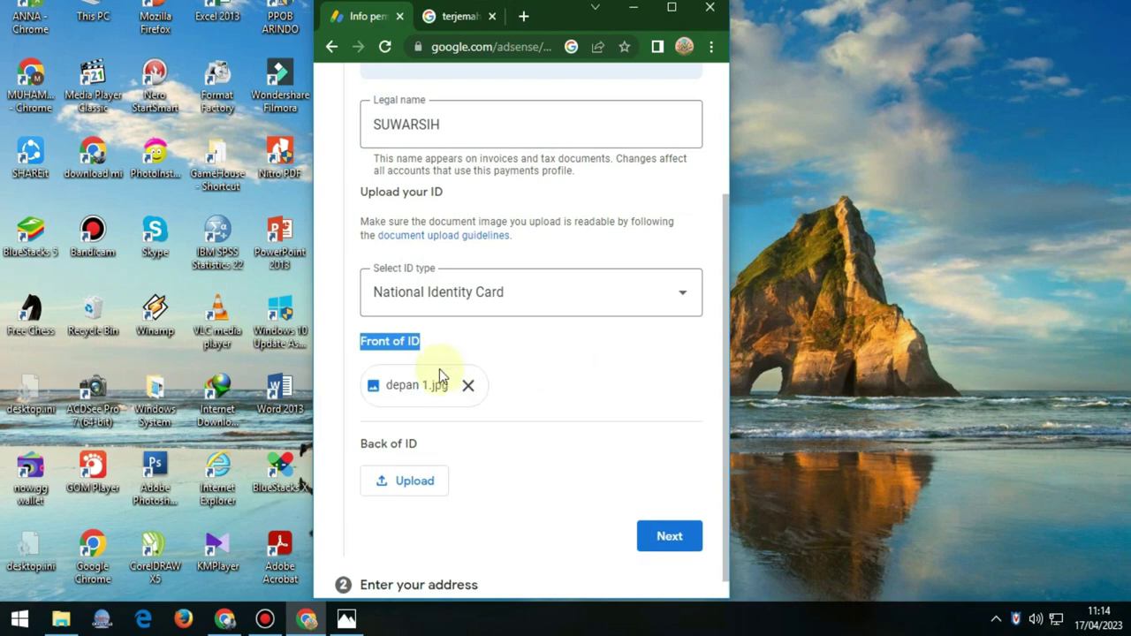
click(416, 458)
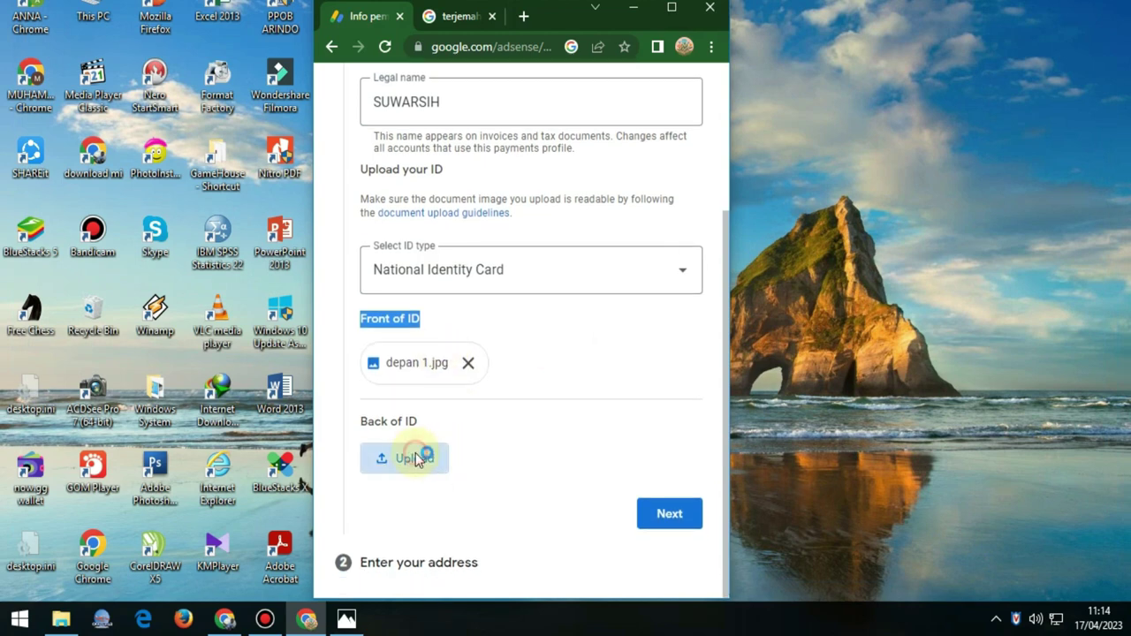
text(belakang.jpg)
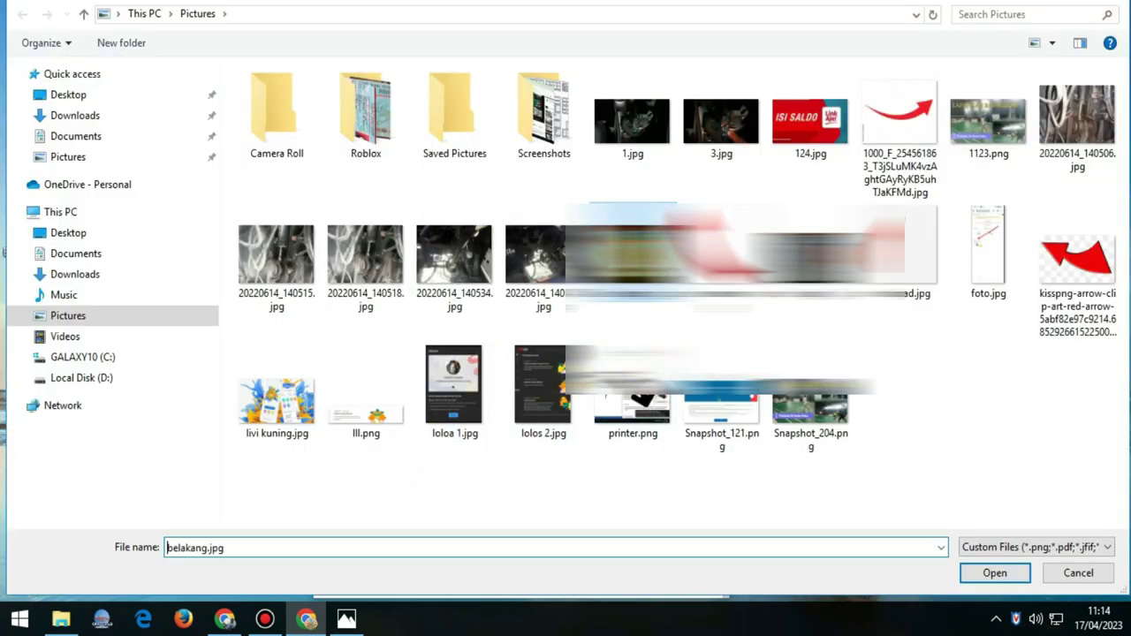
click(993, 573)
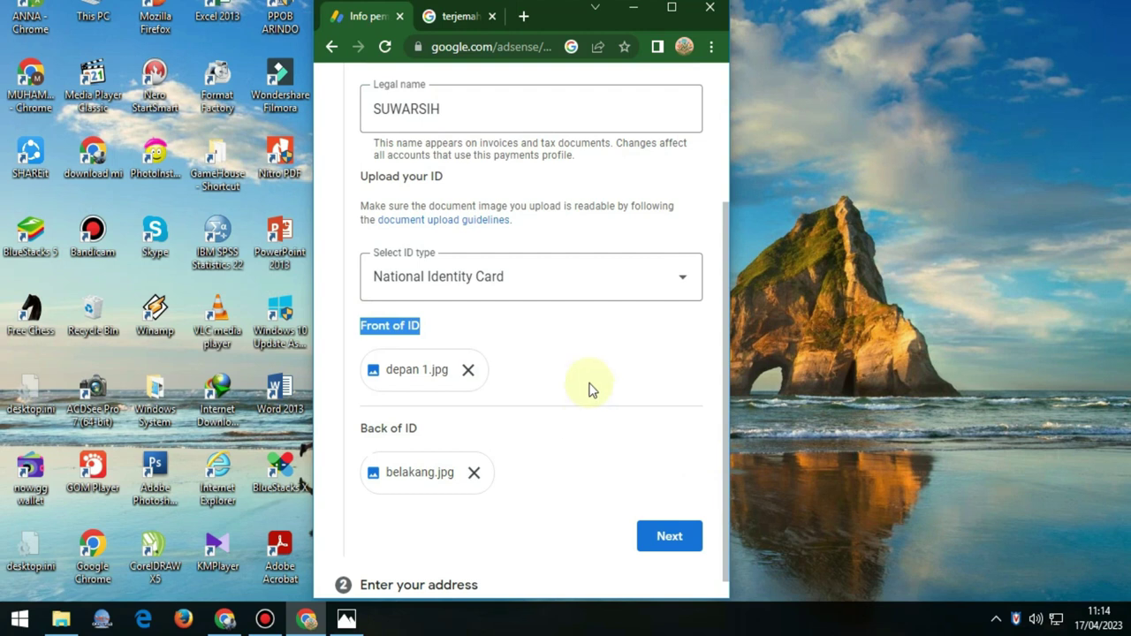
scroll(591, 387, down, 1)
Step: Continue to the address step and submit the verification with the entered address
click(669, 515)
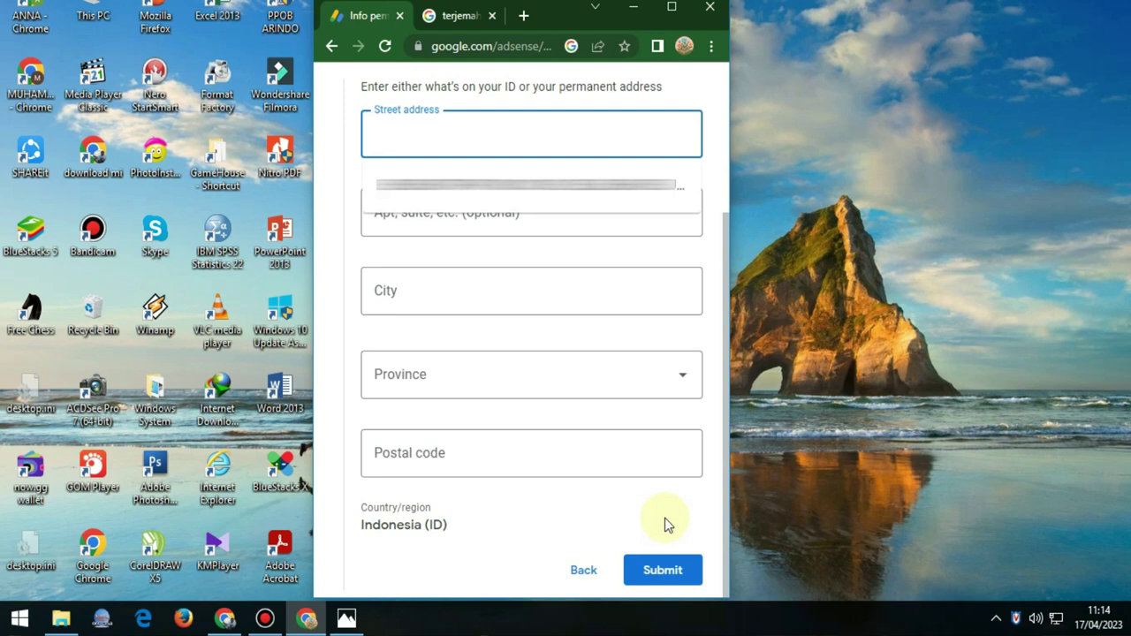
click(666, 579)
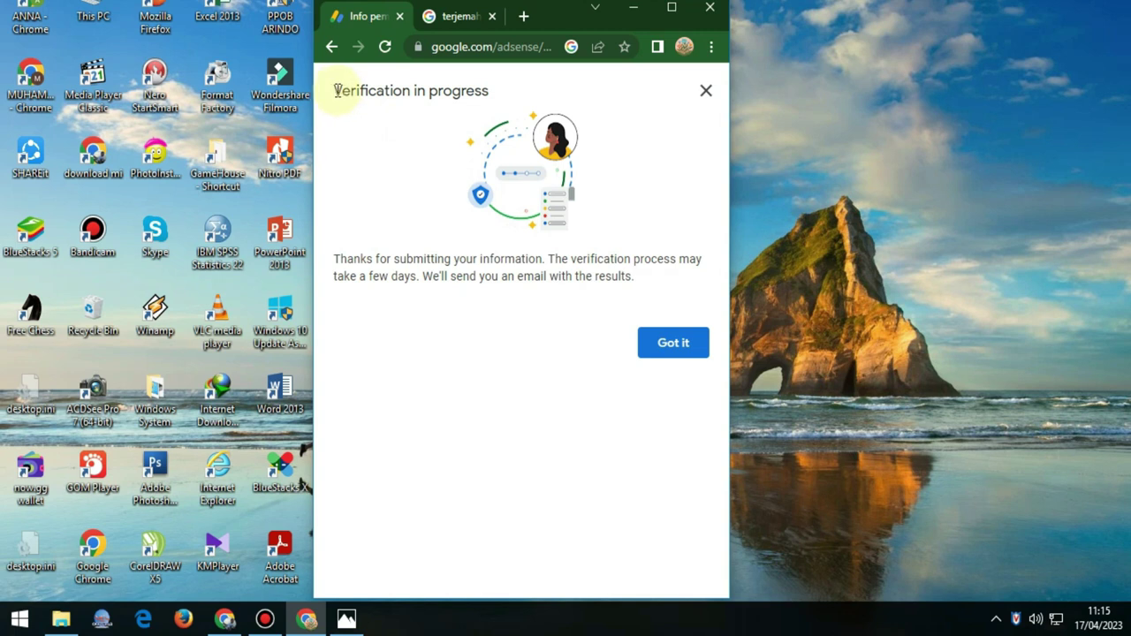
Step: Copy the confirmation message and translate it into Indonesian, giving 'Verifikasi sedang berlangsung'
drag(335, 90, 692, 286)
right_click(576, 266)
click(604, 276)
click(225, 618)
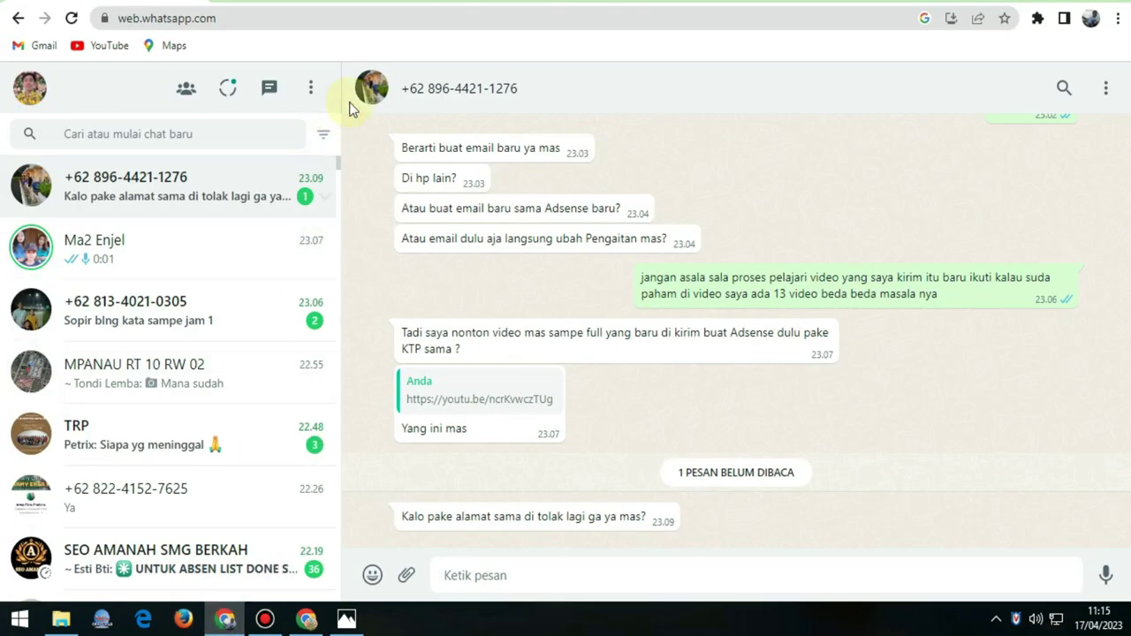
click(462, 4)
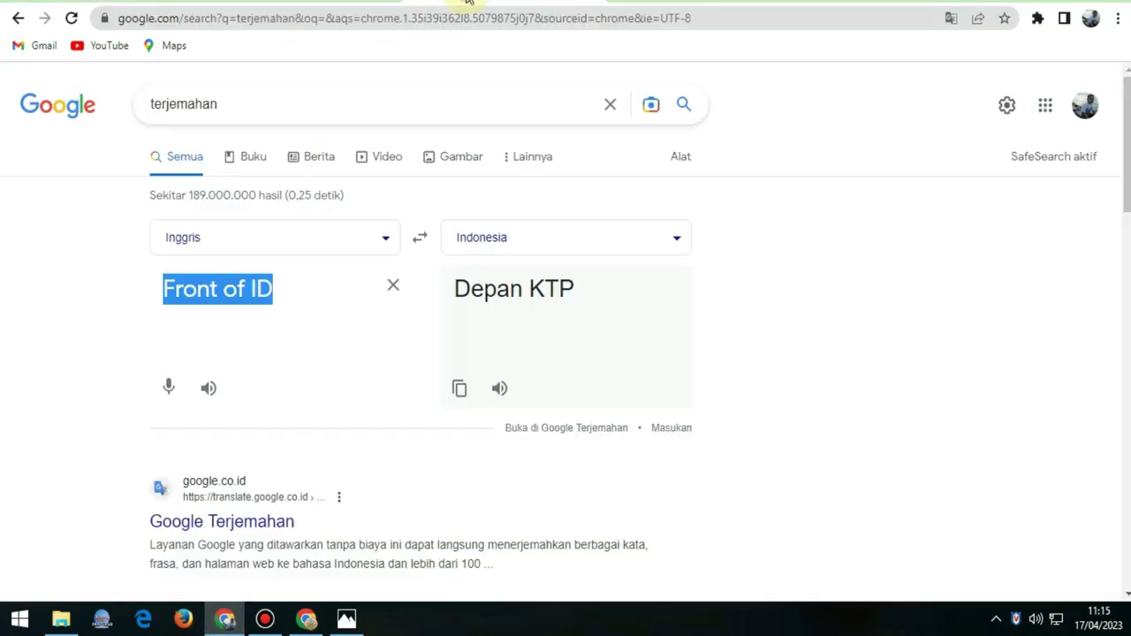
right_click(229, 295)
click(275, 351)
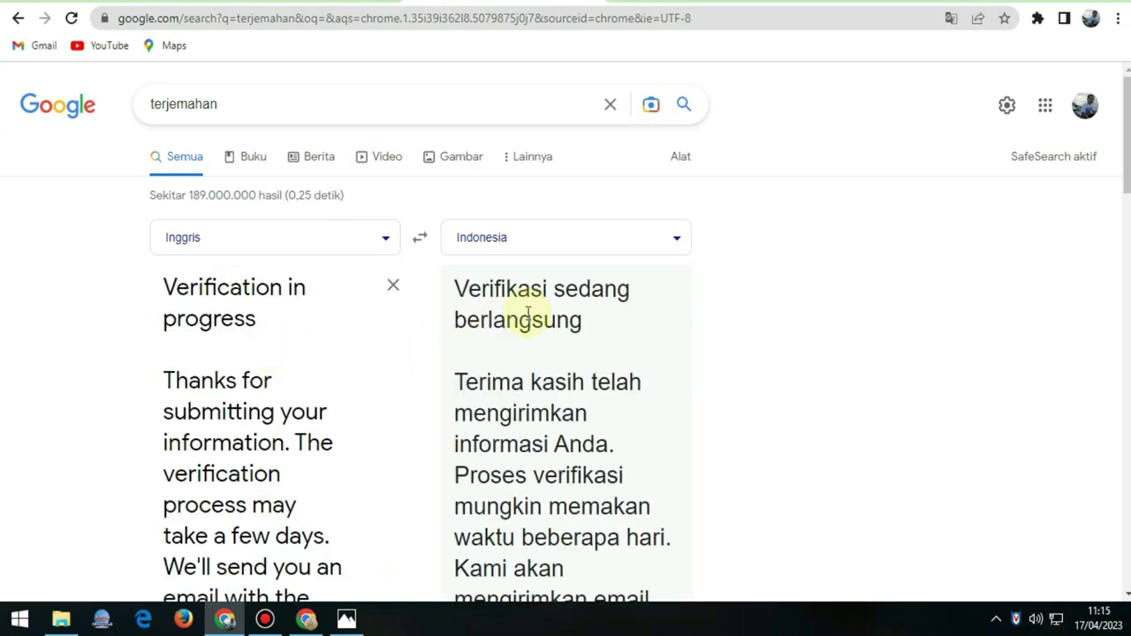
scroll(527, 303, down, 1)
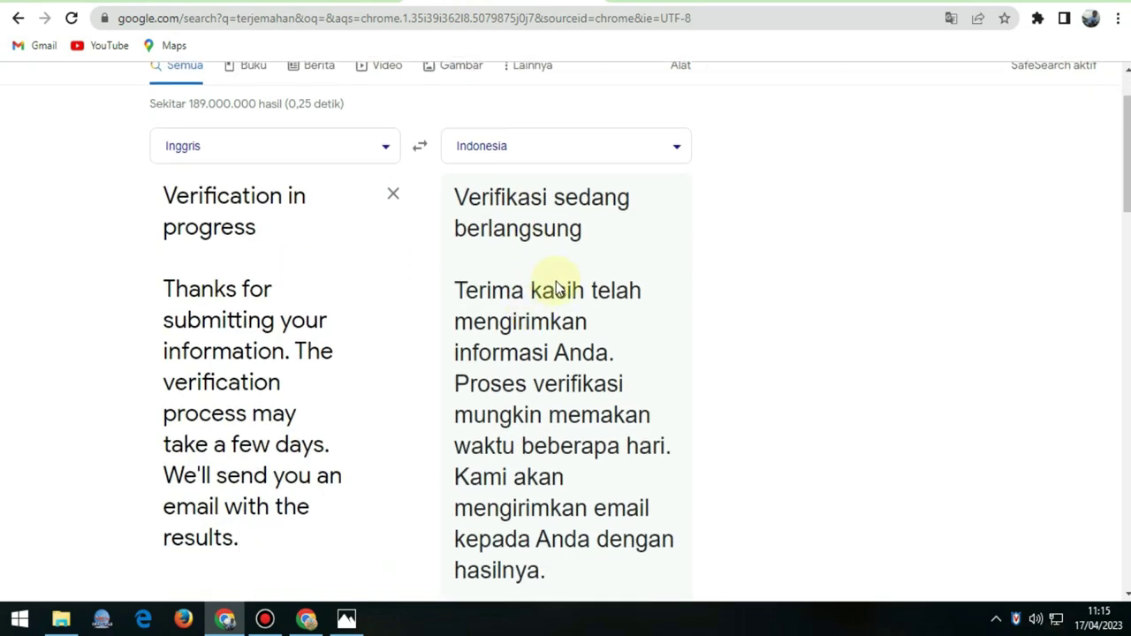
scroll(557, 265, down, 1)
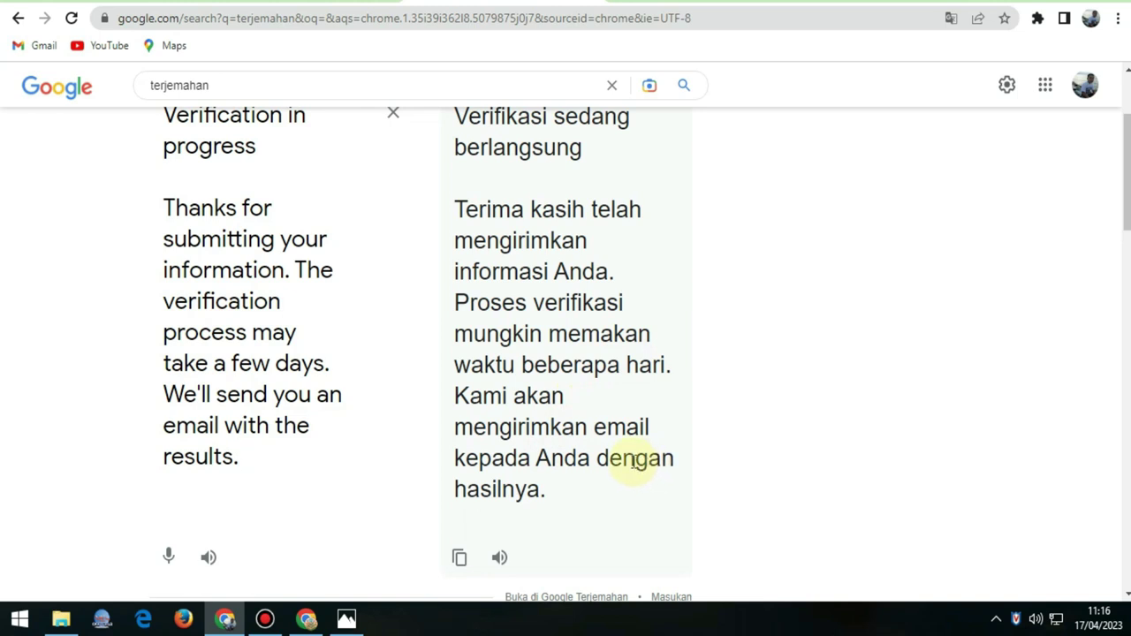
Step: Dismiss the verification confirmation with Got it and maximize the AdSense window
click(310, 614)
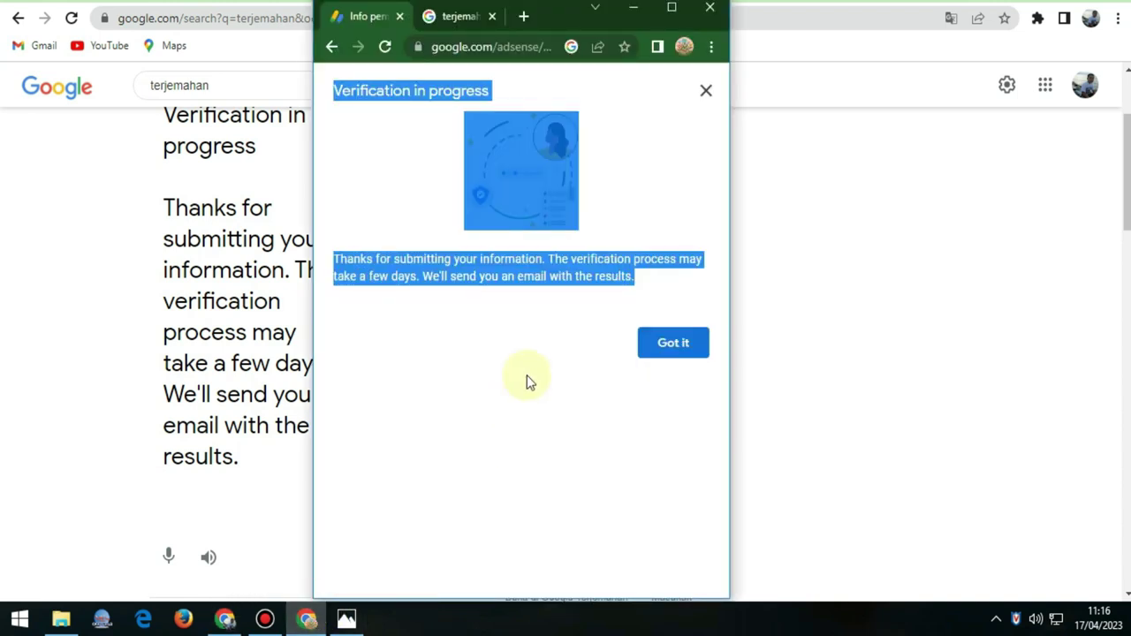
click(668, 347)
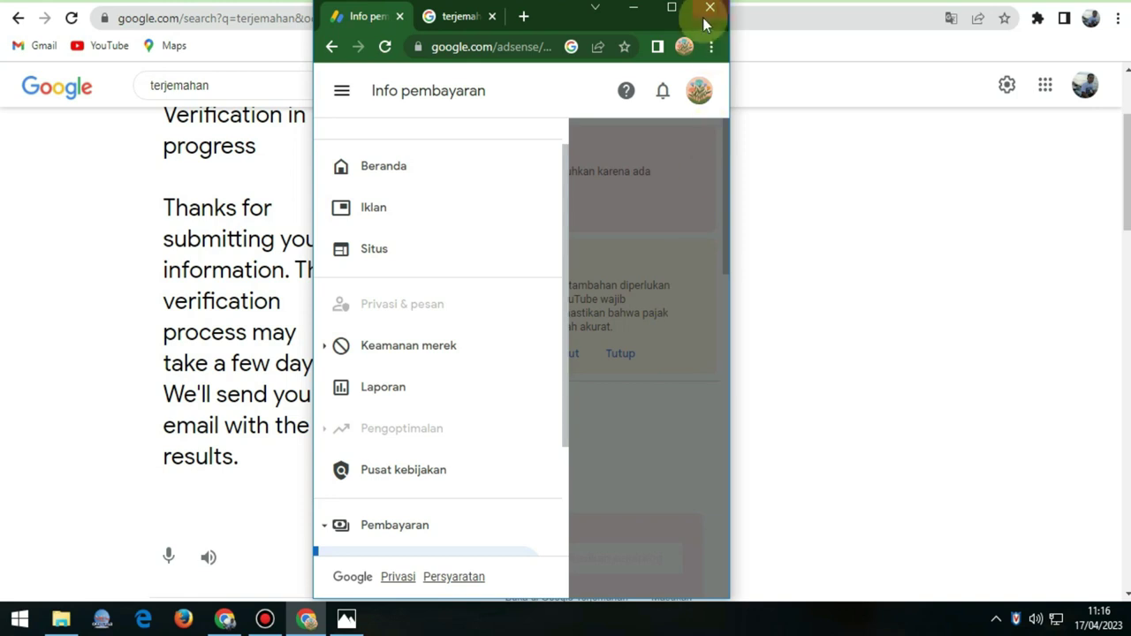
click(677, 11)
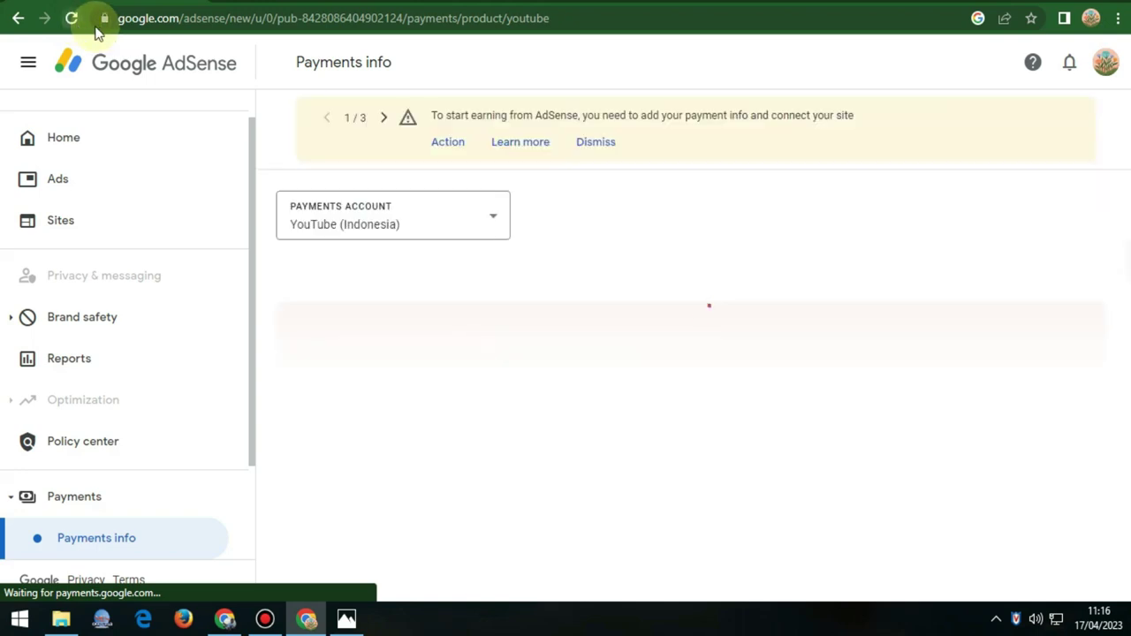
Step: Open Verification check showing Identity Verification In progress, then expand Account settings
scroll(88, 361, down, 3)
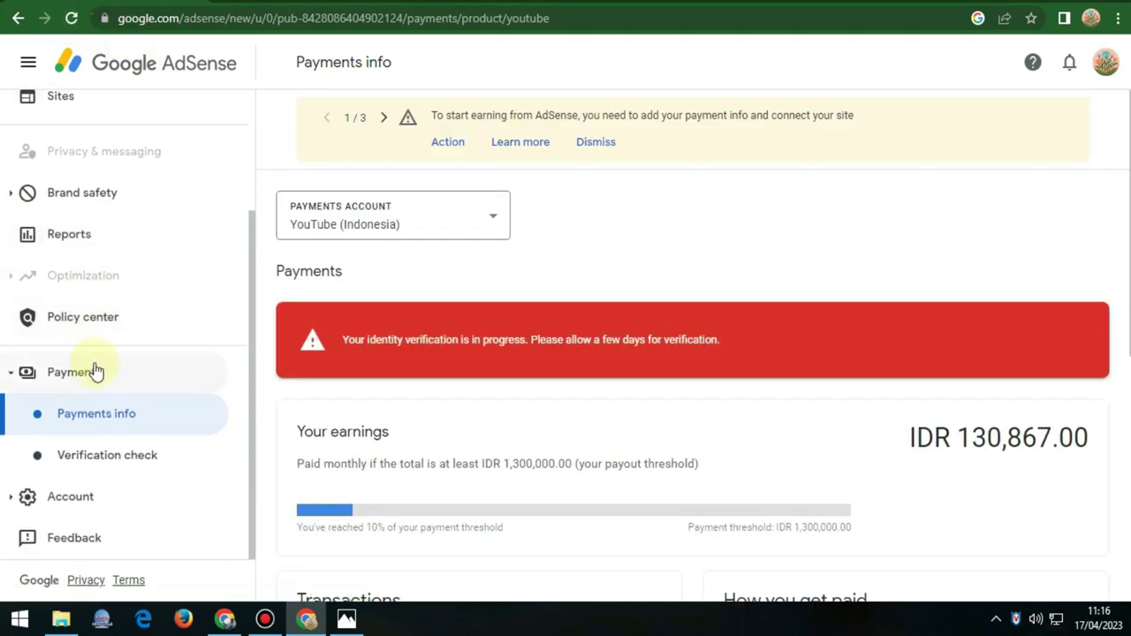
click(130, 469)
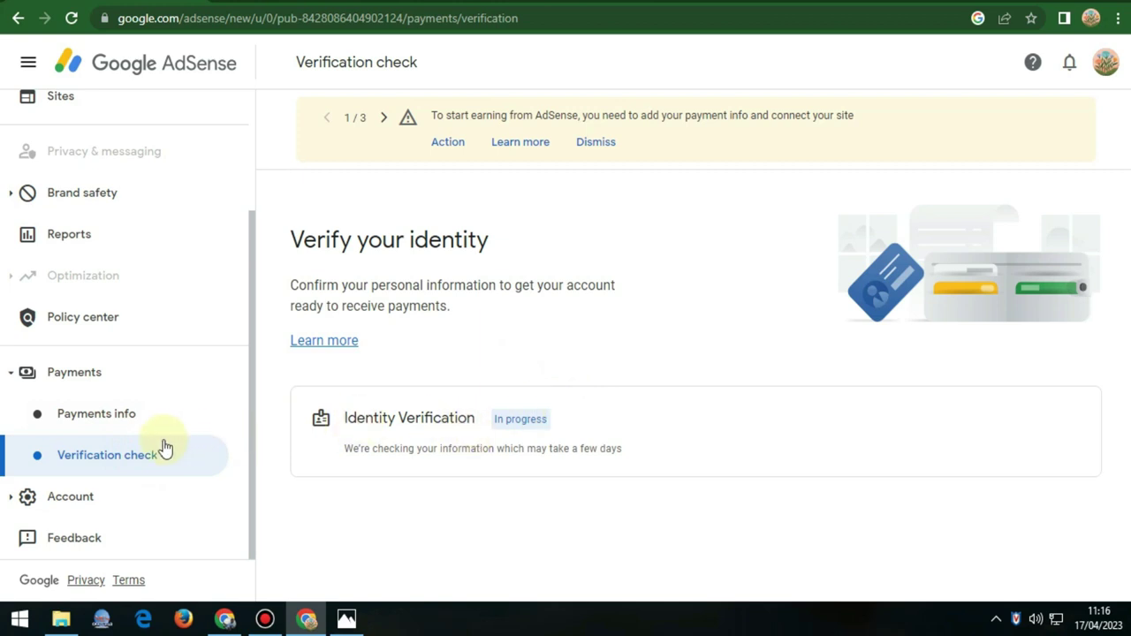
scroll(88, 497, up, 2)
scroll(85, 497, down, 2)
click(84, 498)
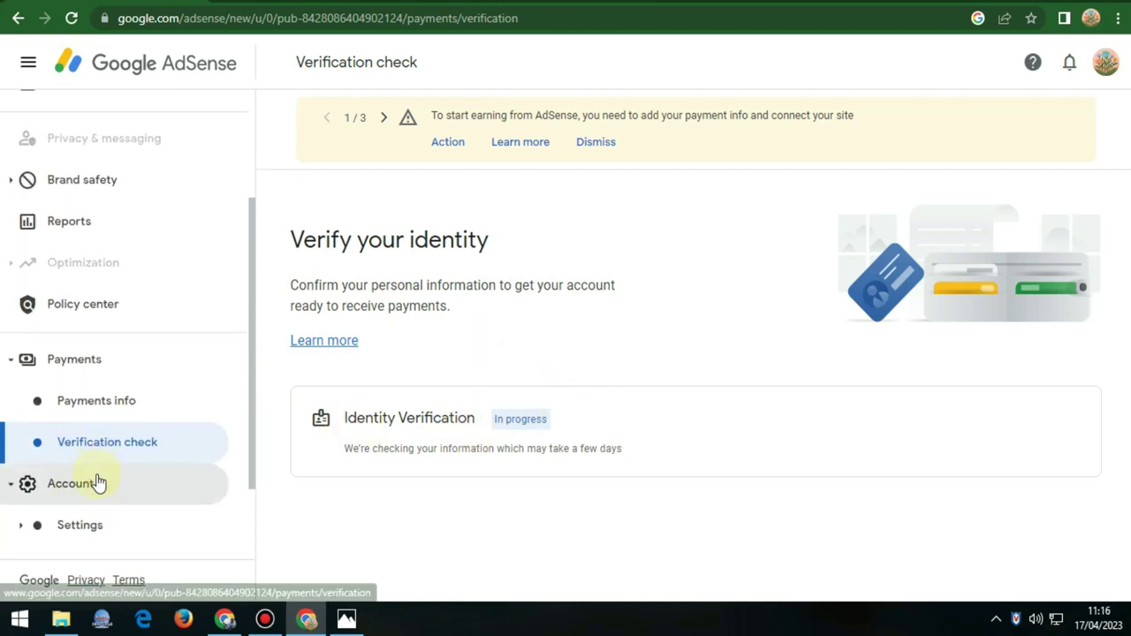
click(91, 416)
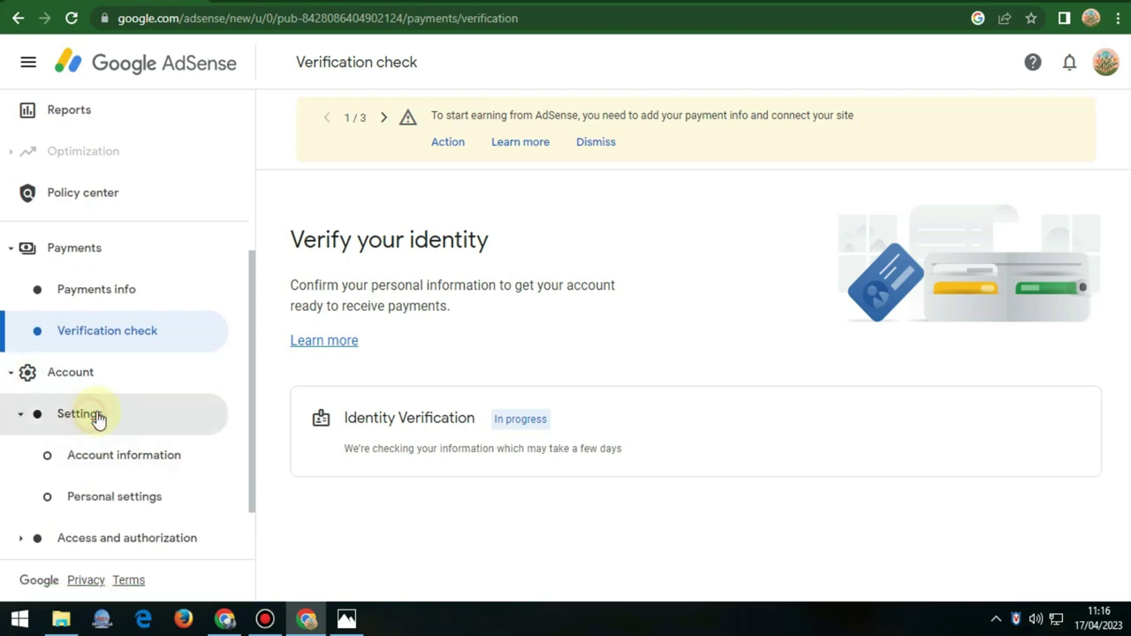
Step: Set the Personal settings display language to Indonesian - Bahasa Indonesia and save
click(130, 457)
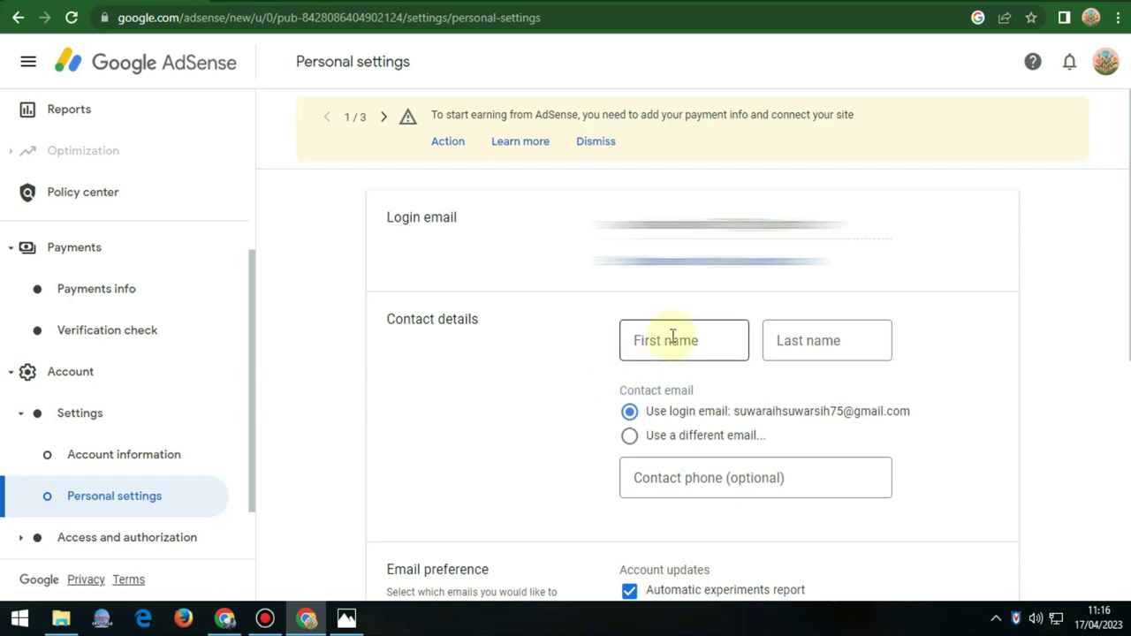
scroll(650, 349, down, 5)
click(727, 487)
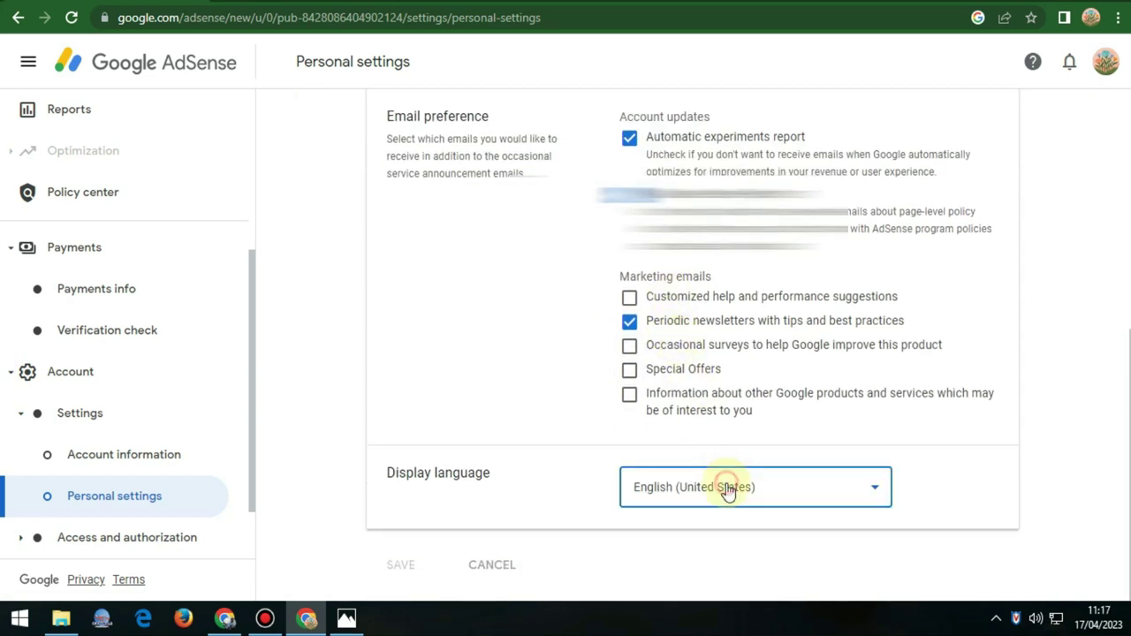
scroll(718, 349, down, 5)
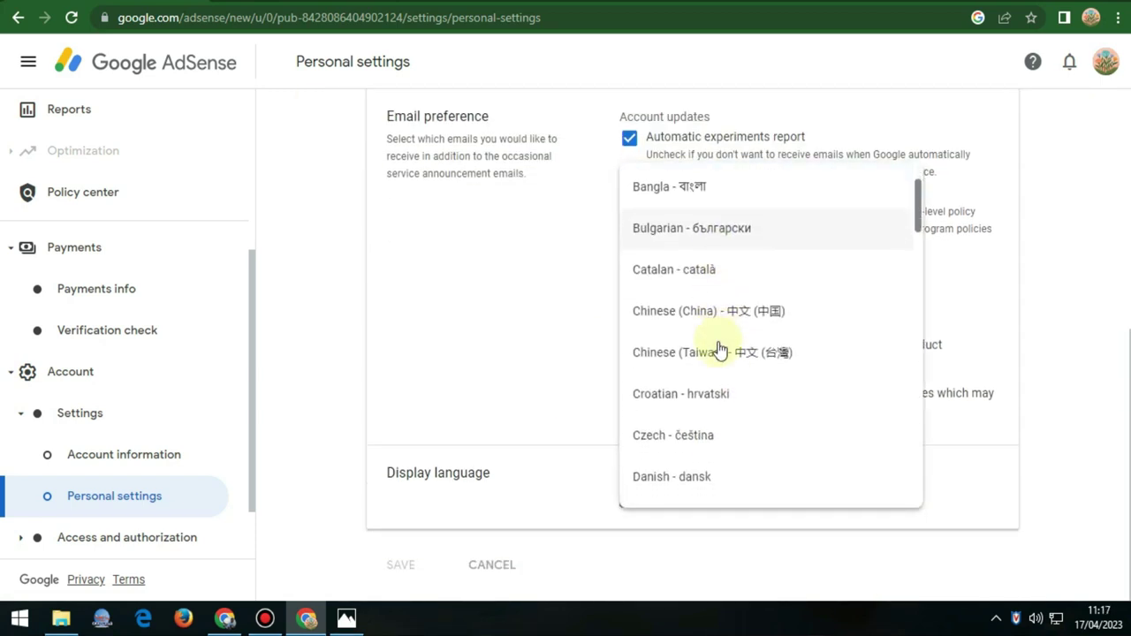
scroll(720, 349, down, 4)
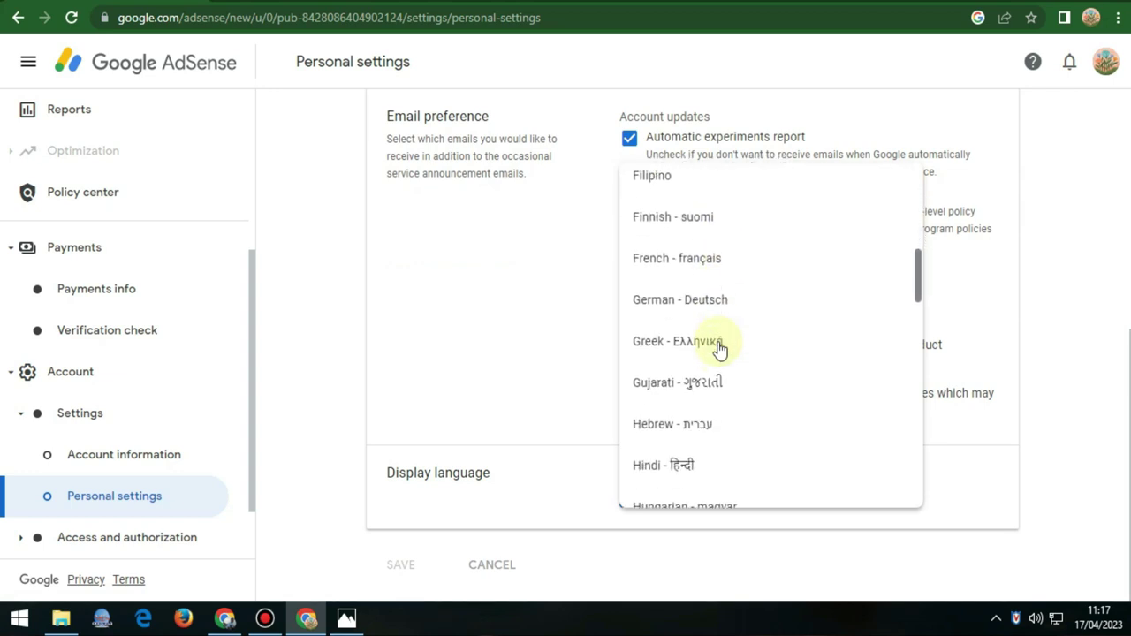
click(720, 297)
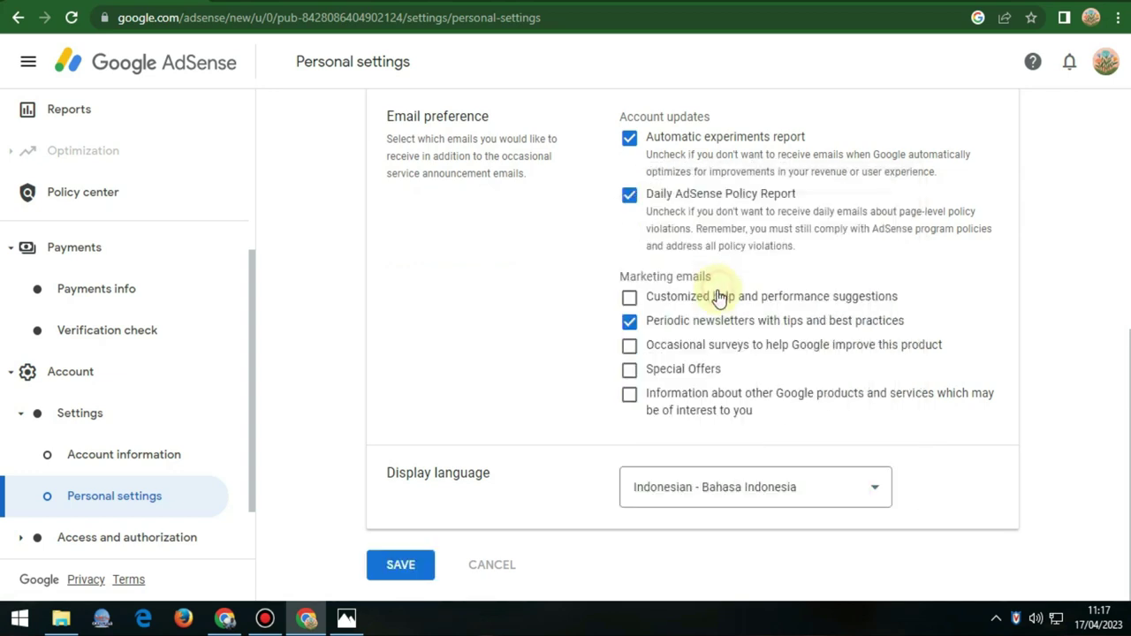
click(397, 562)
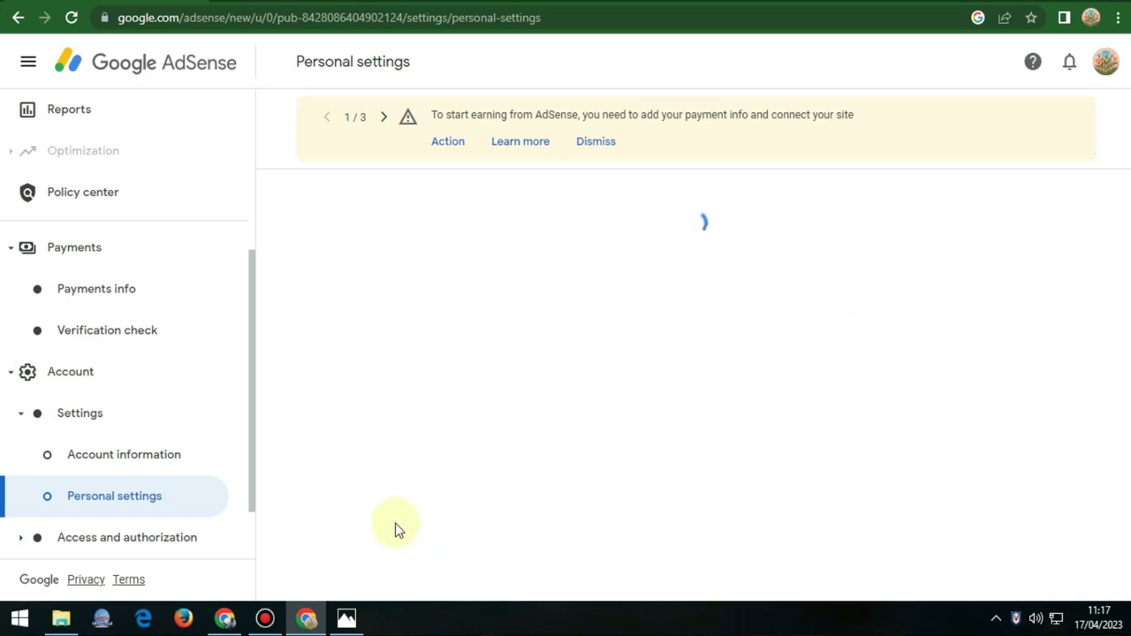